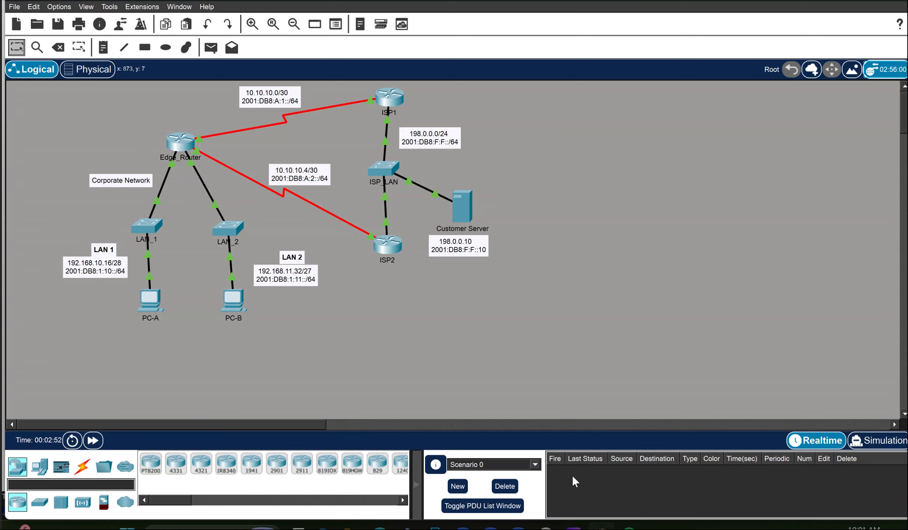
Open the Edge_Router console and enter global configuration mode with enable and config t
left_click(181, 144)
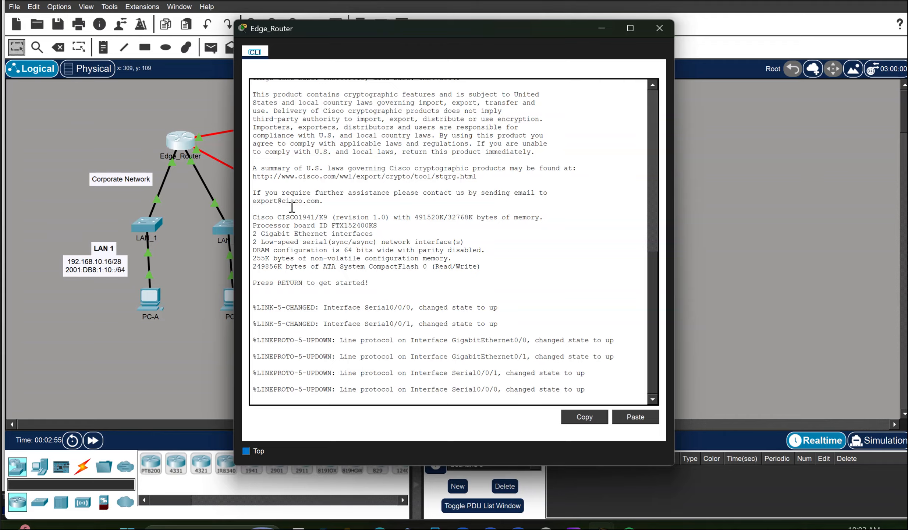
left_click(589, 390)
key("Return")
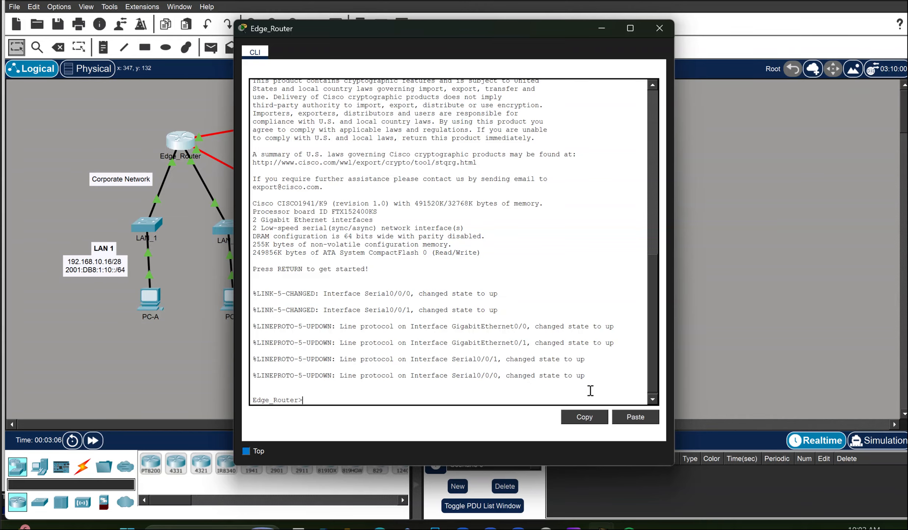
type("enable")
key("Return")
type("con")
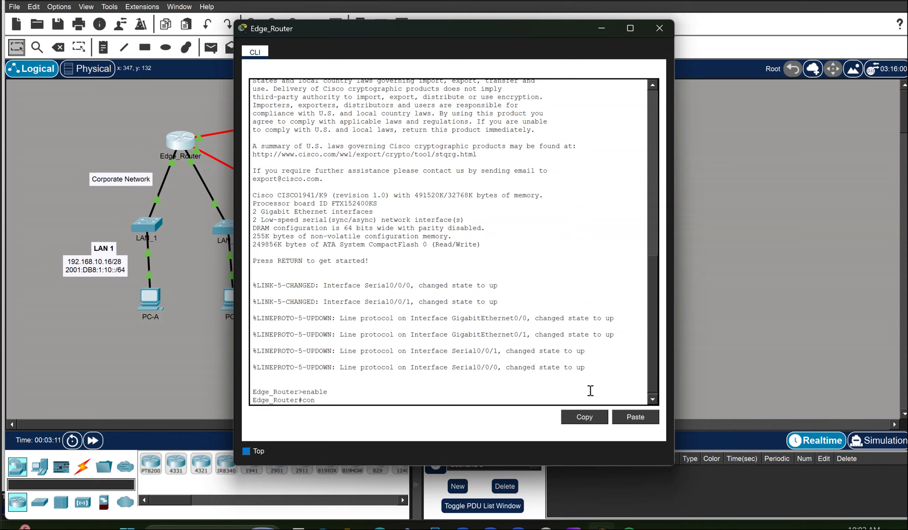
type("fig t")
key("Return")
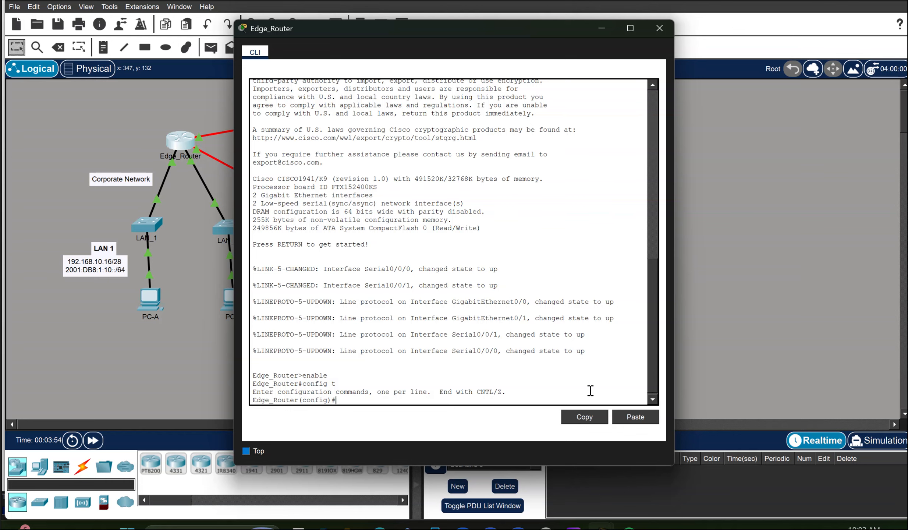
Begin a default route command on Edge_Router with ip route 0.0.0.0 0.0.0.0 and move the console clear of the topology
type("ip route")
type("0.0.0.0 0.0.0.0")
left_click_drag(437, 32, 690, 102)
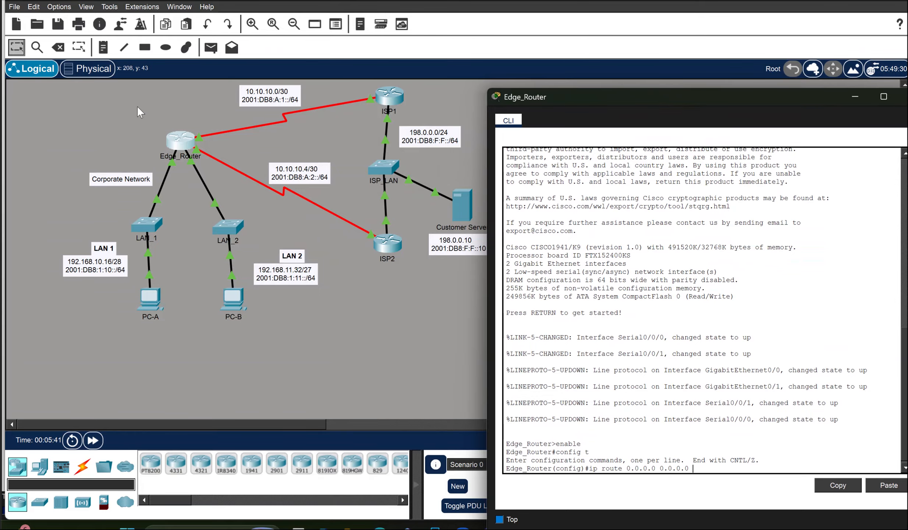
Set the preferences to always show port labels in the logical workspace
left_click(59, 8)
left_click(72, 19)
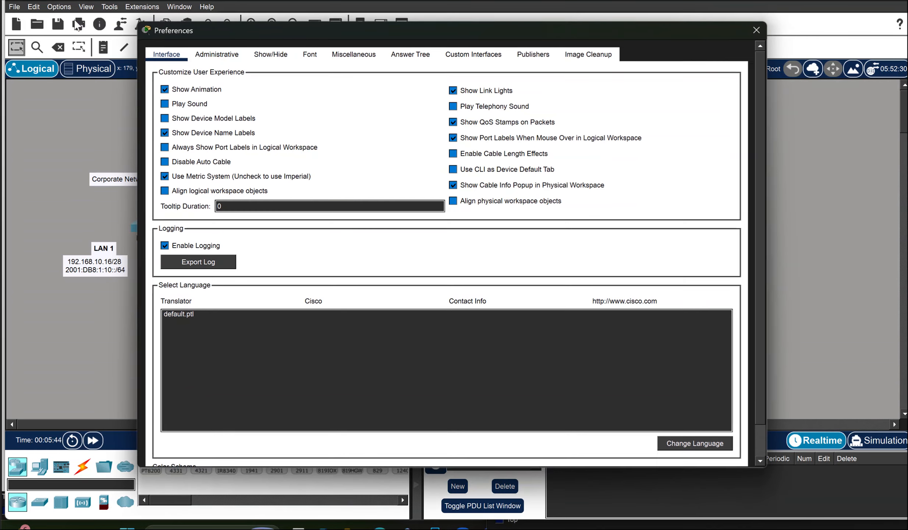
left_click(174, 147)
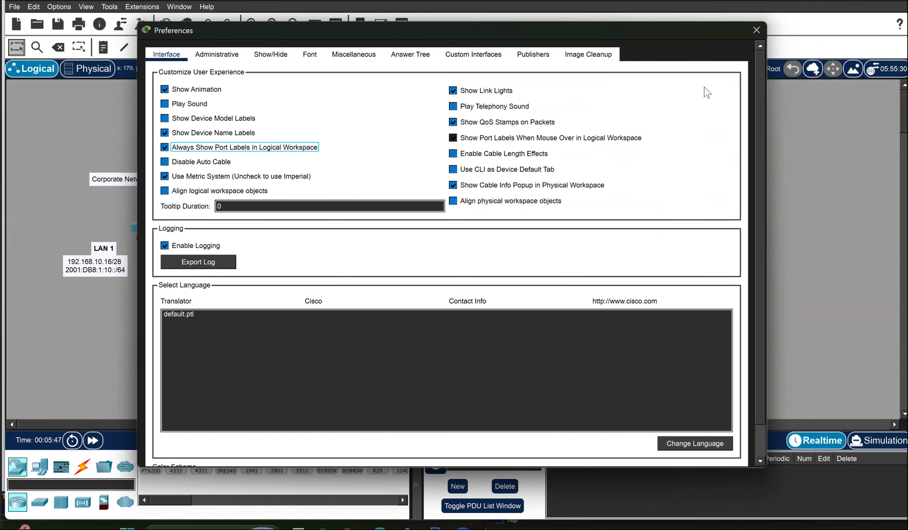
left_click(756, 30)
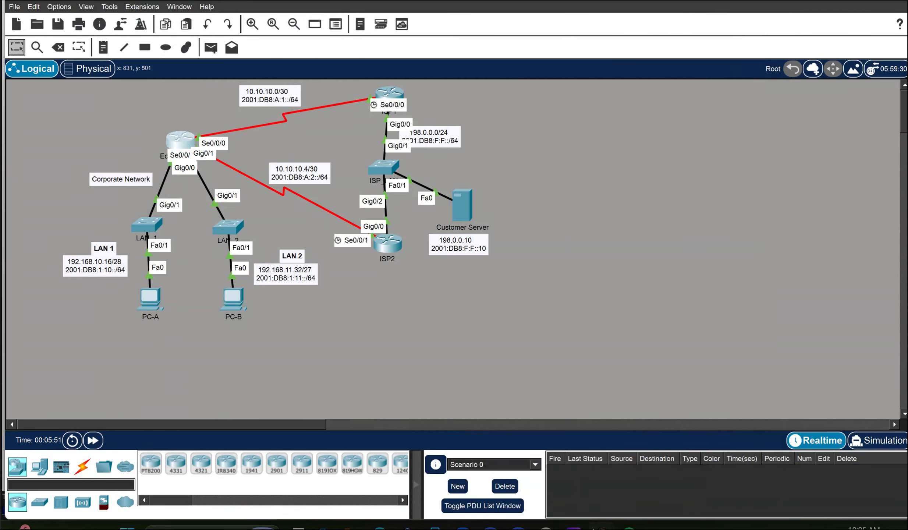
Look up ISP1's S0/0/0 IPv4 address in the addressing table and complete Edge_Router's default route with next hop 10.10.10.1
mouse_move(601, 527)
left_click(638, 468)
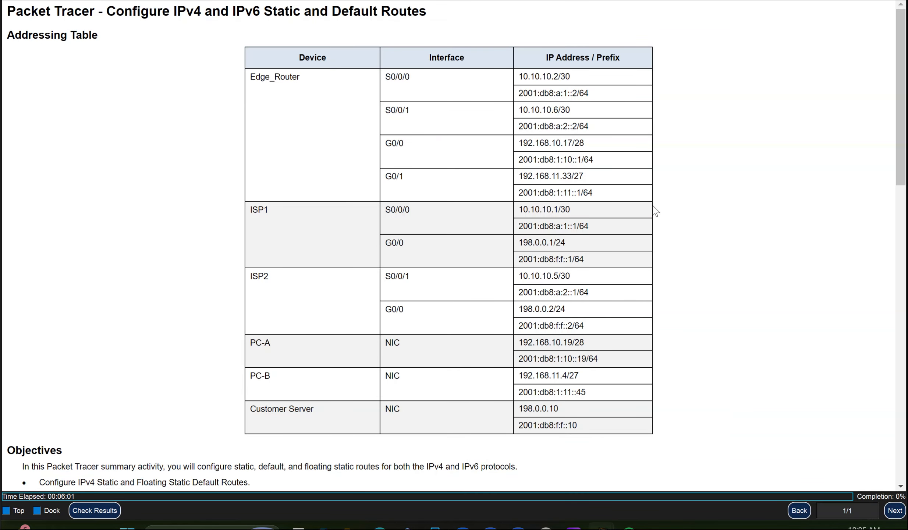
left_click_drag(558, 209, 468, 211)
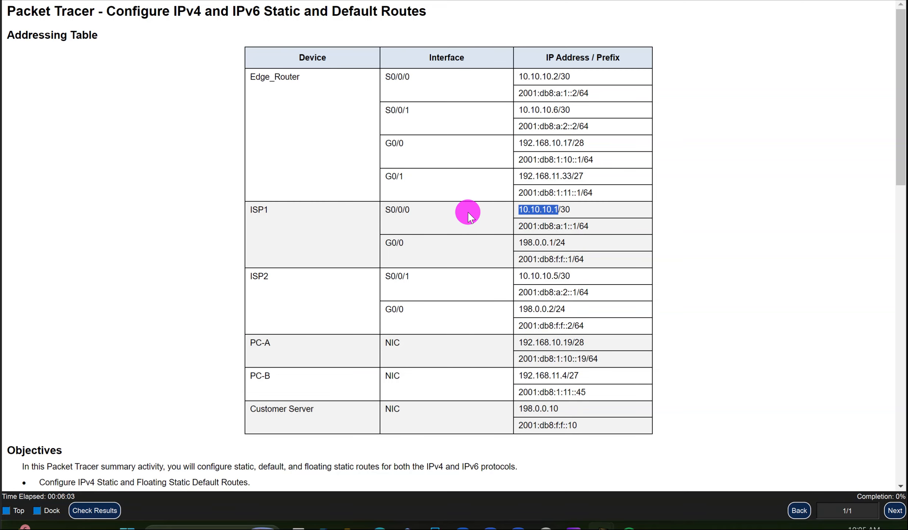
mouse_move(601, 527)
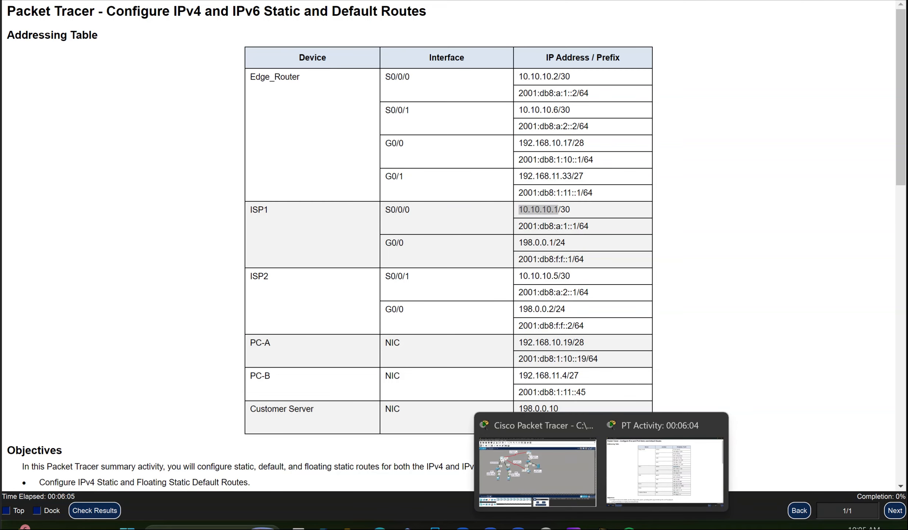
left_click(541, 454)
left_click(176, 139)
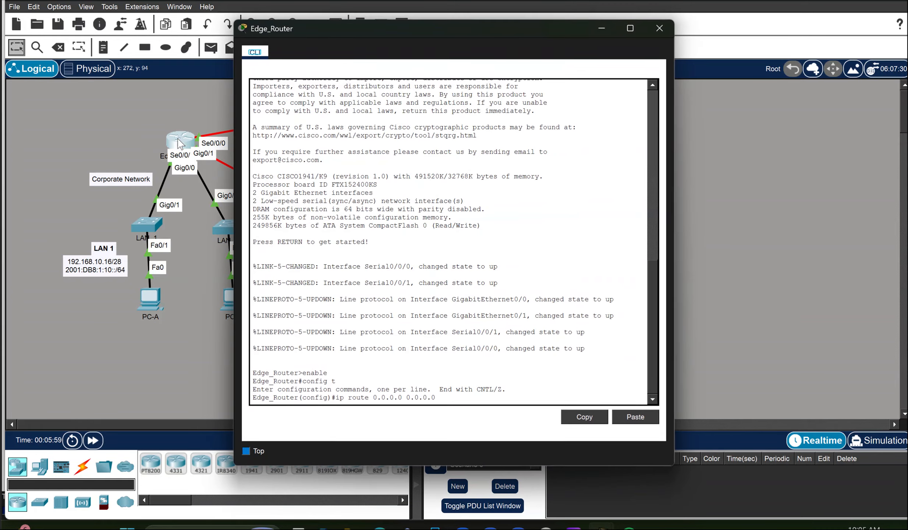
left_click(447, 399)
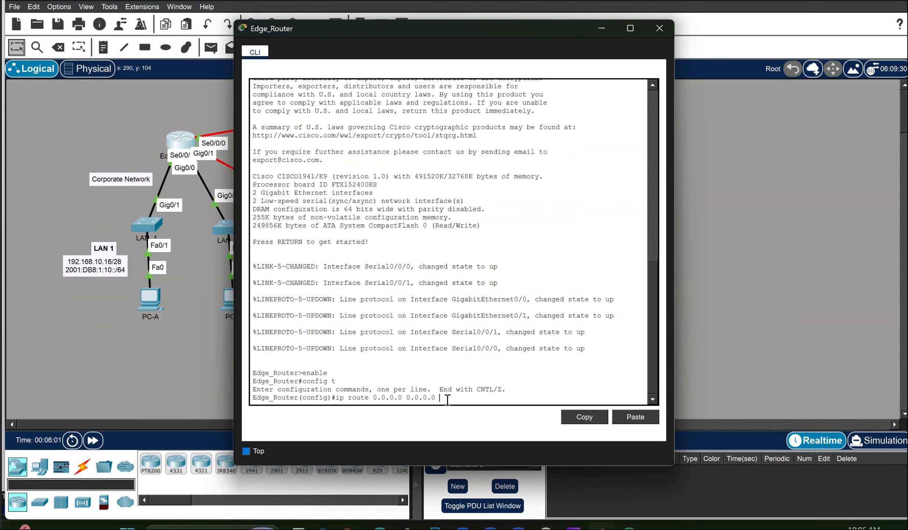
type("10.10.10.1")
key("Return")
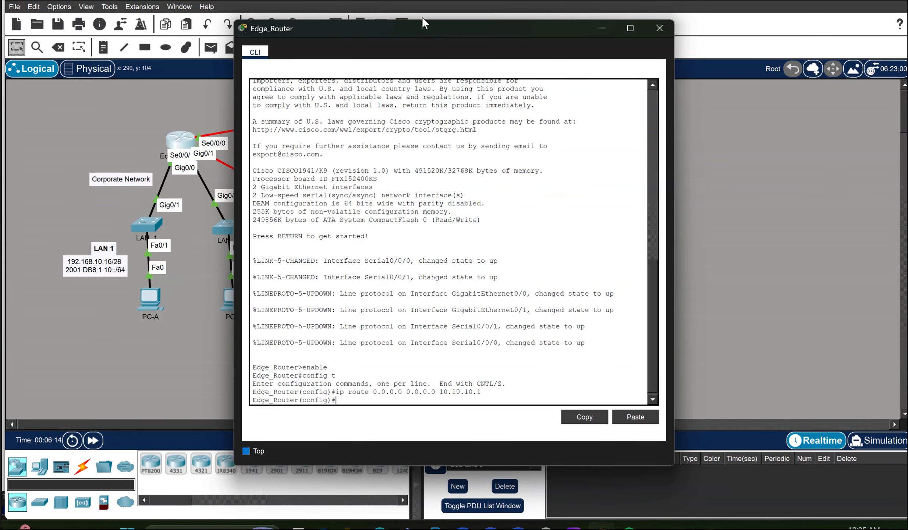
Look up ISP2's S0/0/1 IPv4 address and add a floating default route on Edge_Router: ip route 0.0.0.0 0.0.0.0 10.10.10.5 5
left_click_drag(421, 27, 664, 77)
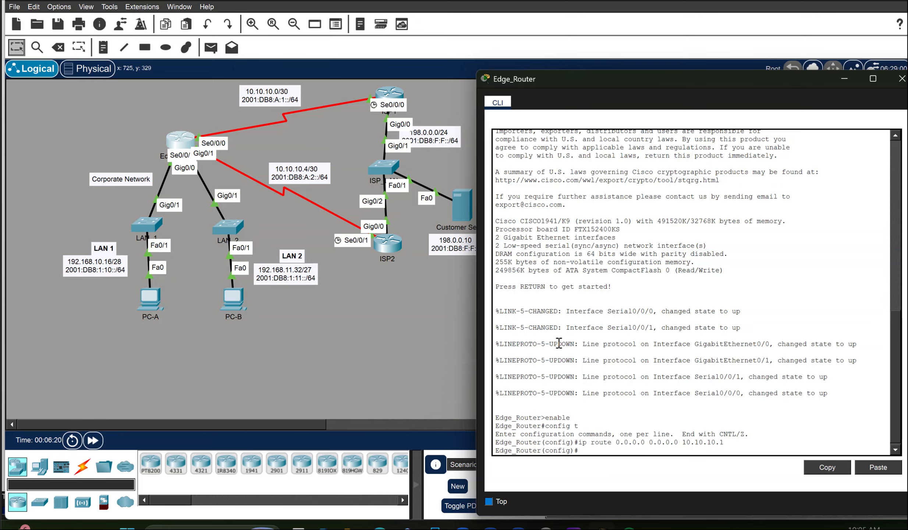
key("Up")
key("BackSpace")
mouse_move(601, 525)
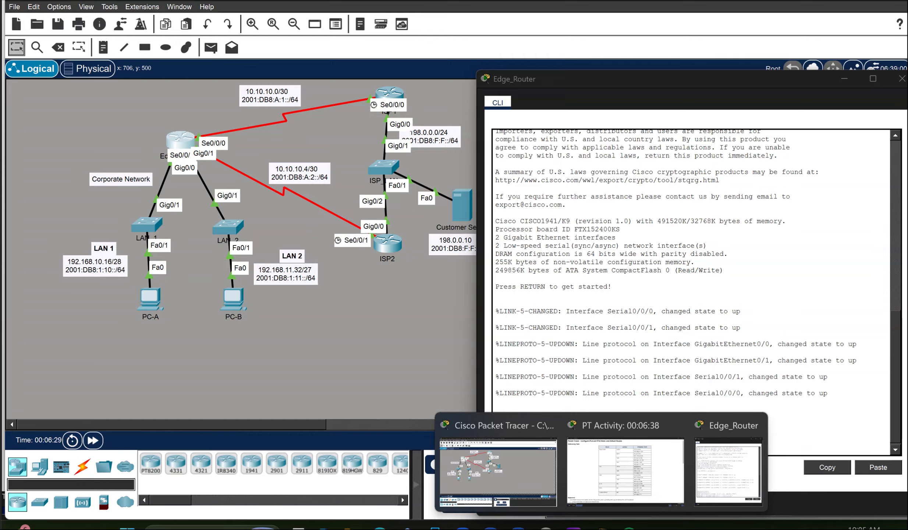
mouse_move(604, 472)
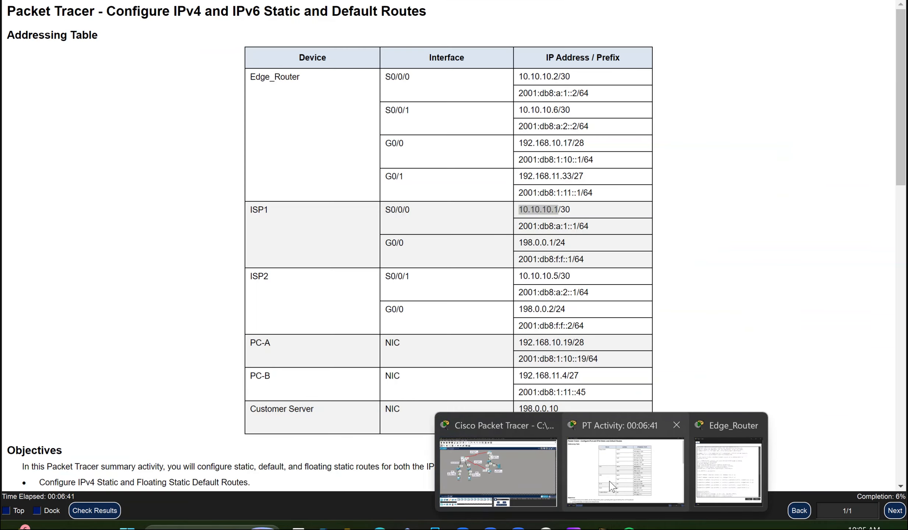
left_click(606, 461)
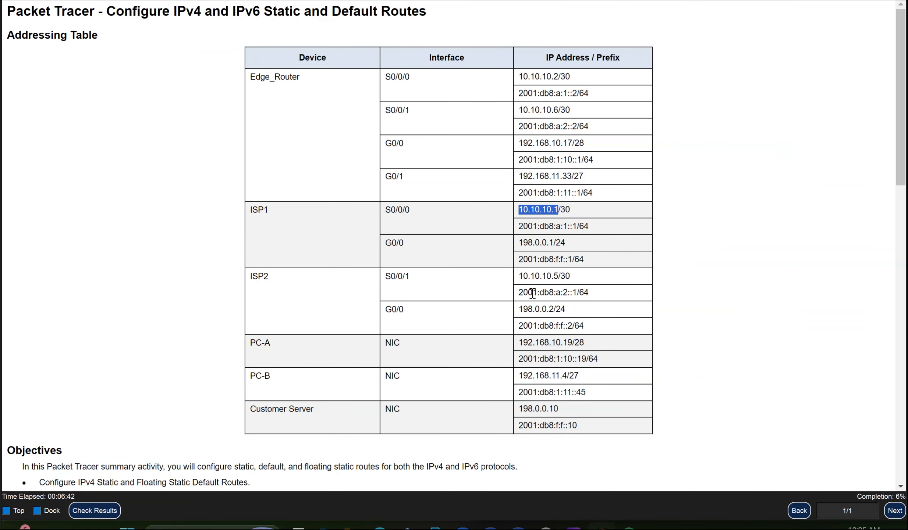
left_click(559, 275)
left_click_drag(559, 275, 517, 273)
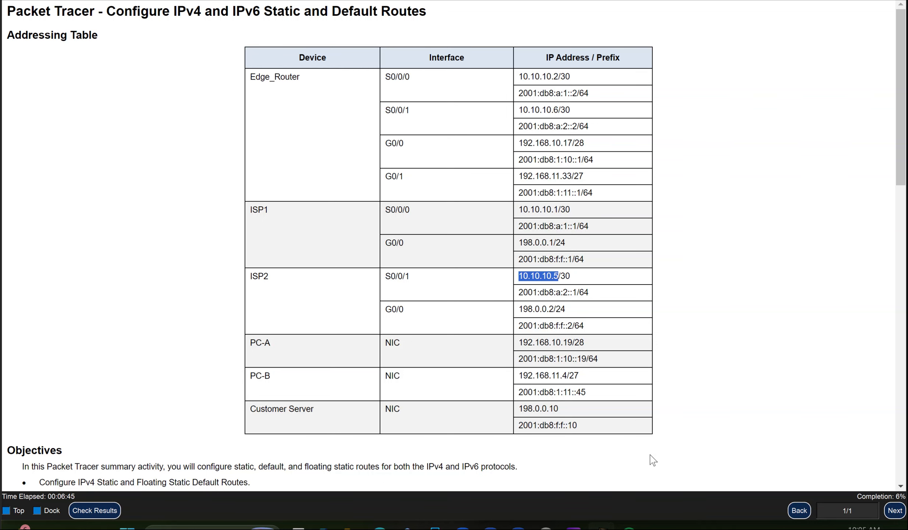
left_click(602, 526)
left_click(498, 479)
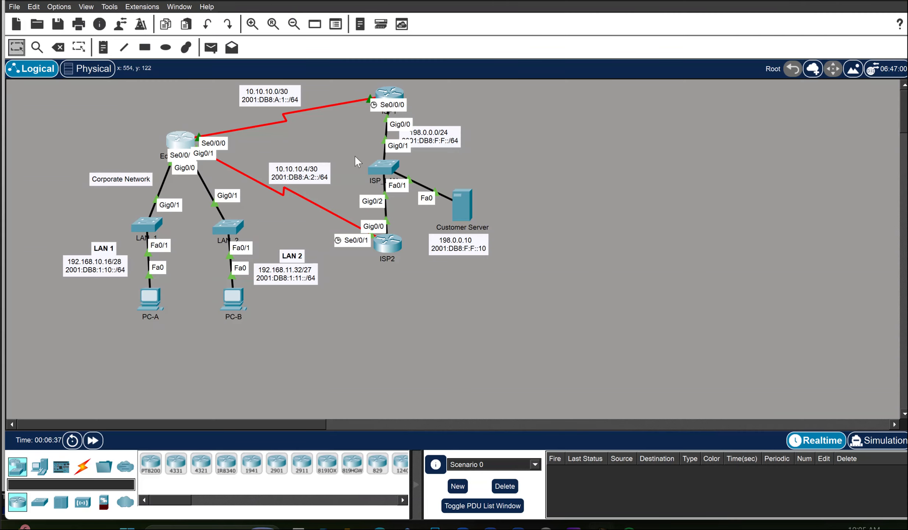
left_click(178, 145)
type("5")
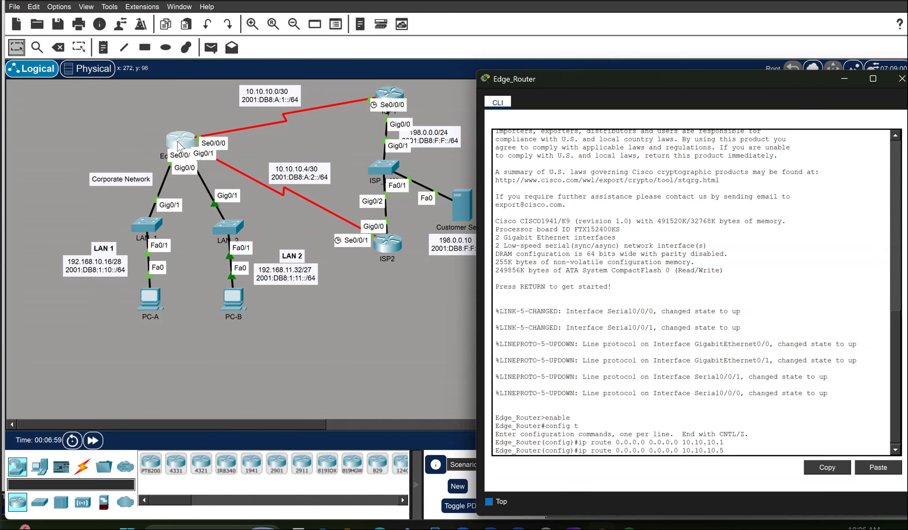
type("5")
key("Return")
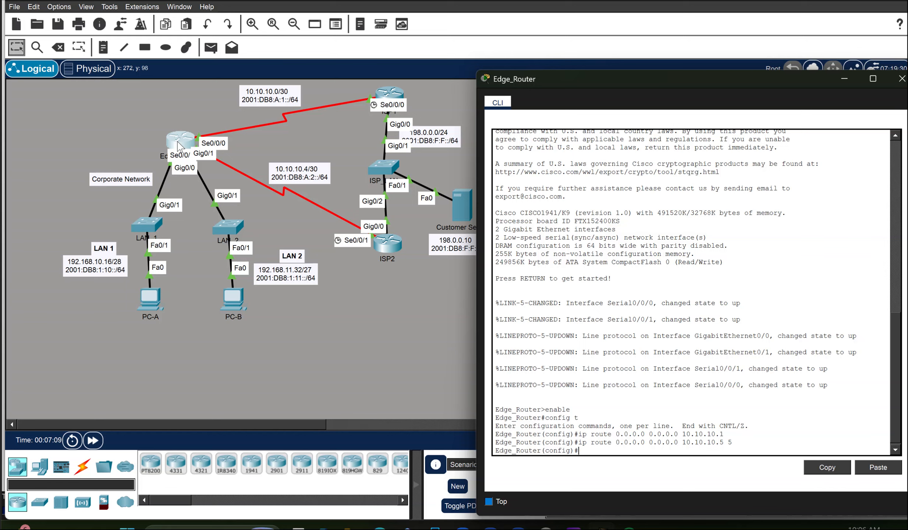
Look up ISP1's S0/0/0 IPv6 address and add an IPv6 default route on Edge_Router: ipv6 route ::/0 2001:db8:a:1::1
type("ip v6 route::/0")
mouse_move(597, 521)
left_click(626, 471)
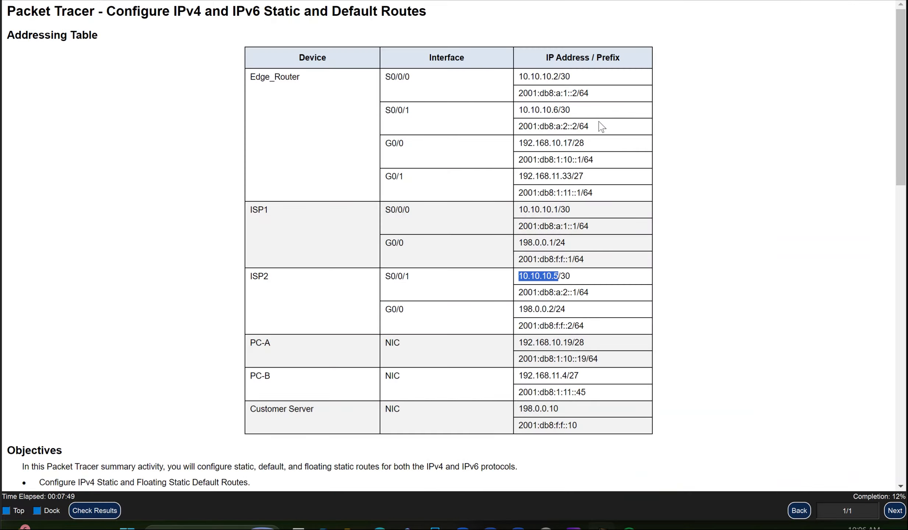
left_click(578, 223)
left_click_drag(578, 223, 494, 227)
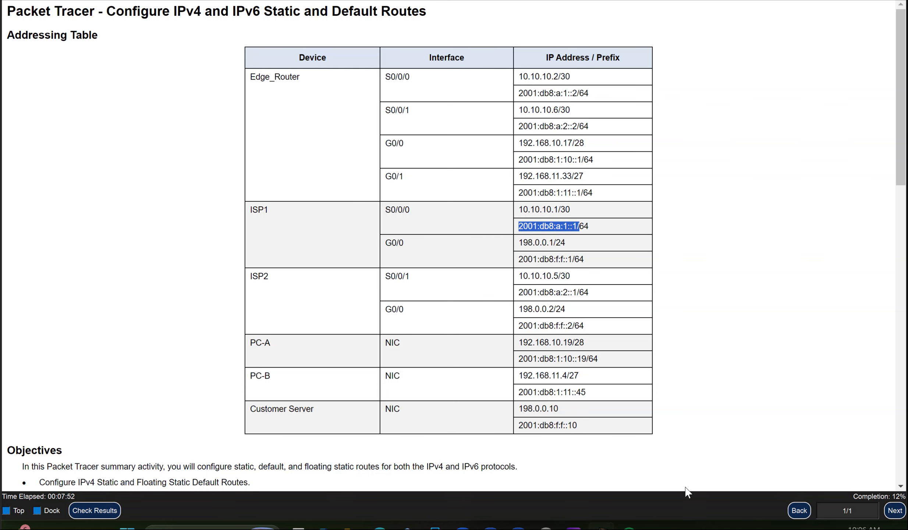
mouse_move(601, 526)
left_click(504, 482)
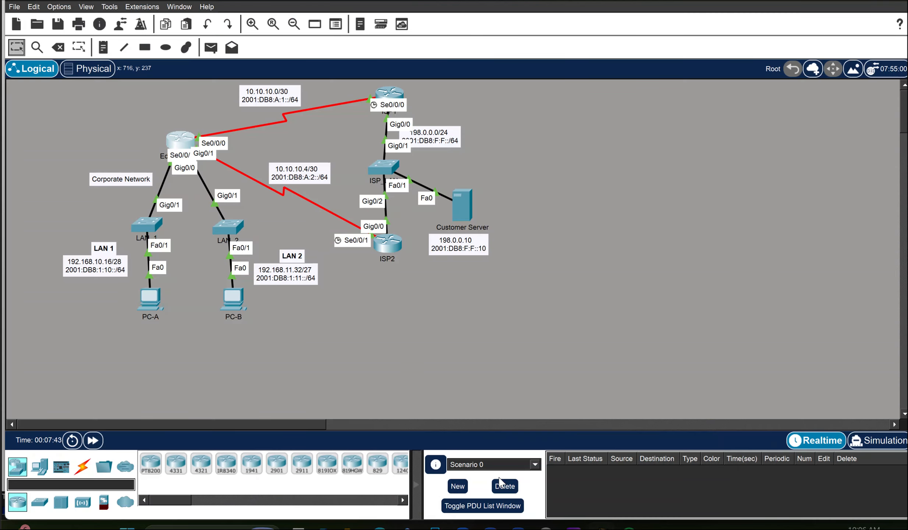
left_click(182, 144)
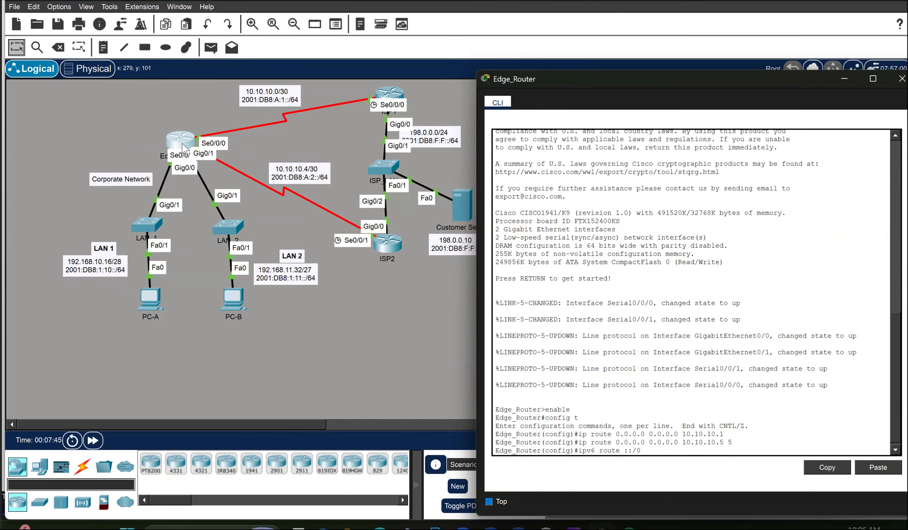
type("2001:db8:a:1::1")
key("Return")
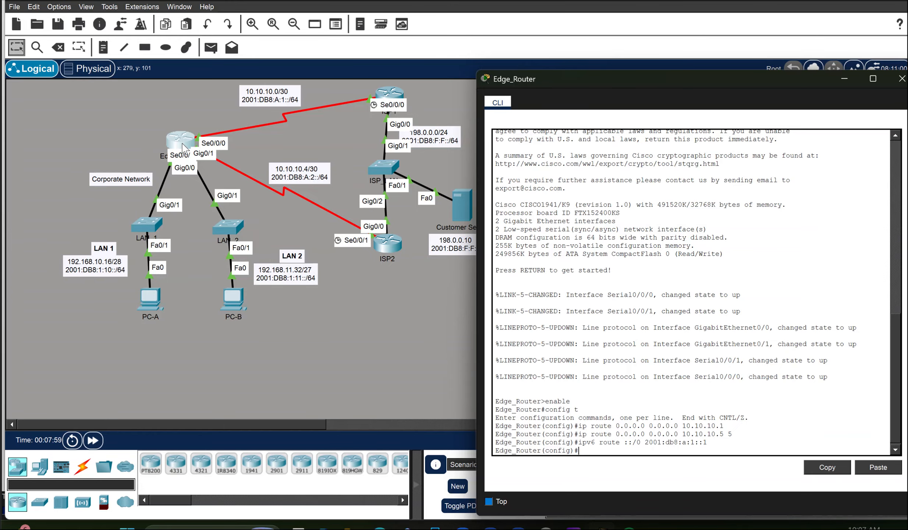
Look up ISP2's S0/0/1 IPv6 address and add a floating IPv6 default route on Edge_Router: ipv6 route ::/0 2001:db8:a:2::1 5
key("Up")
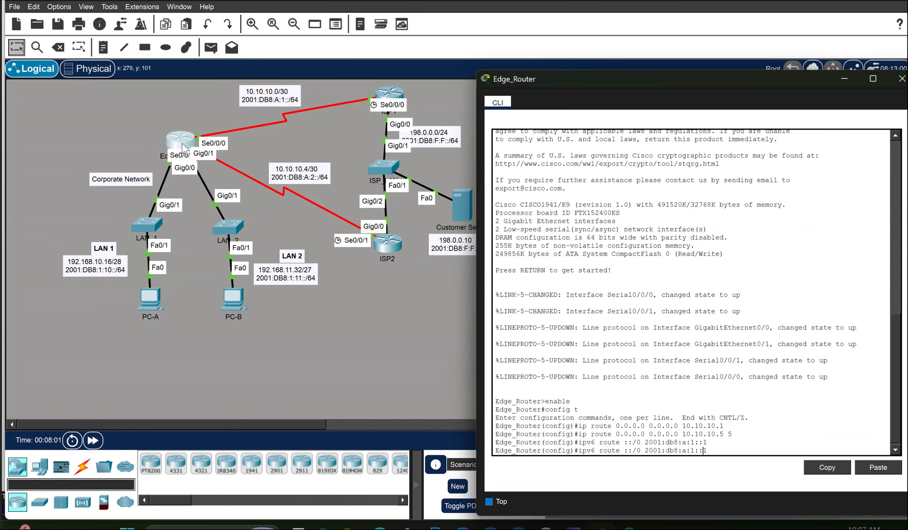
key("Left")
key("Left")
key("Left")
key("BackSpace")
mouse_move(602, 526)
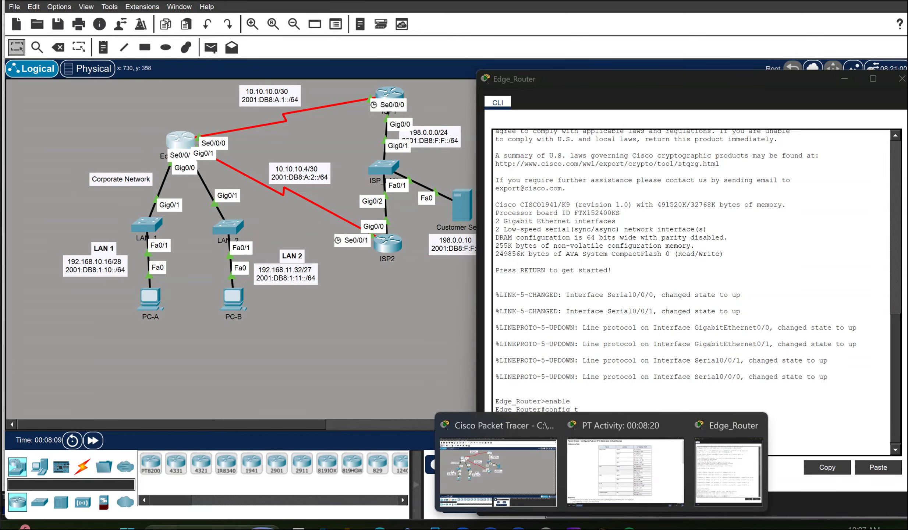
left_click(598, 463)
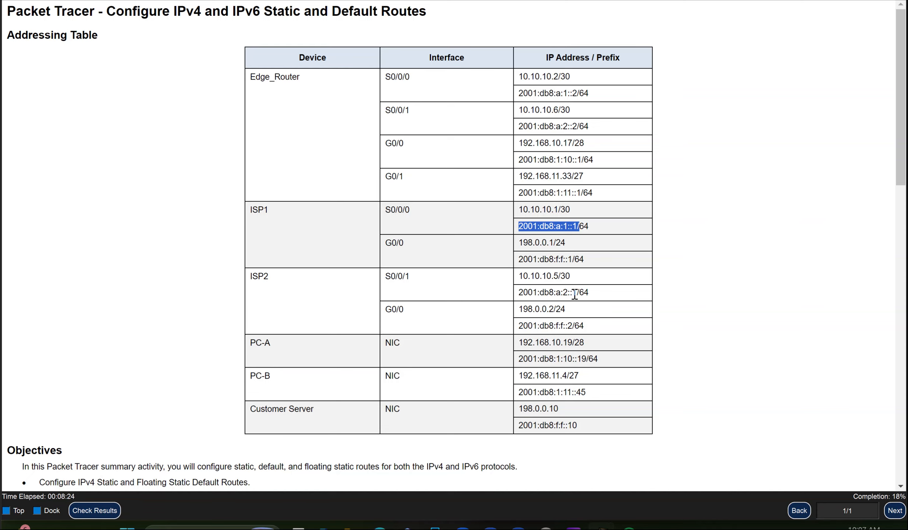
left_click_drag(579, 293, 500, 298)
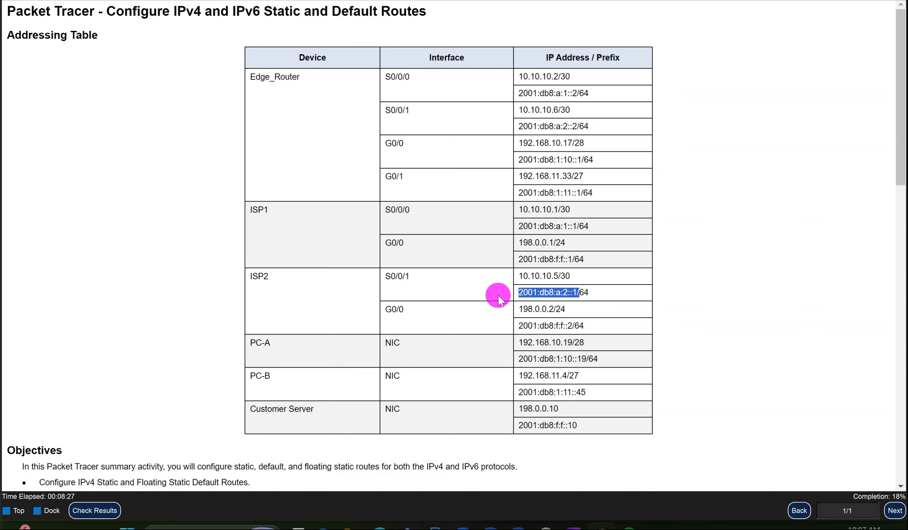
left_click(604, 527)
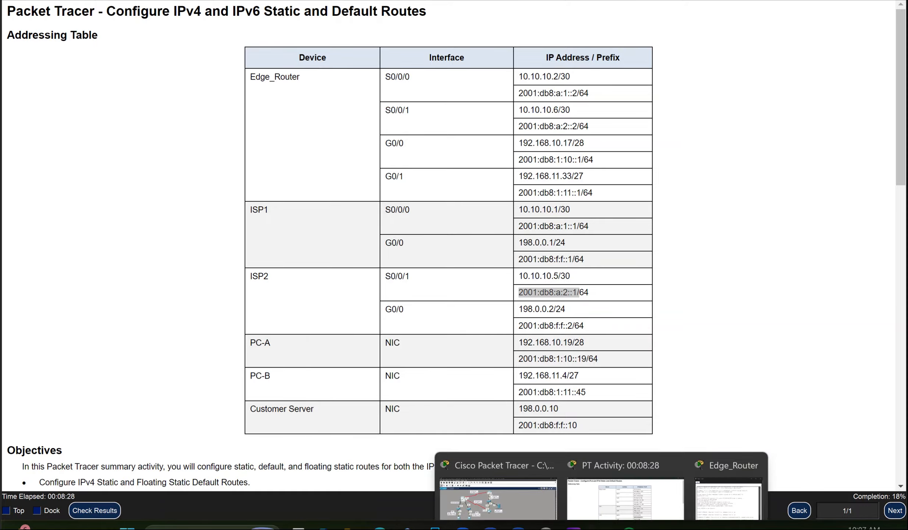
left_click(499, 453)
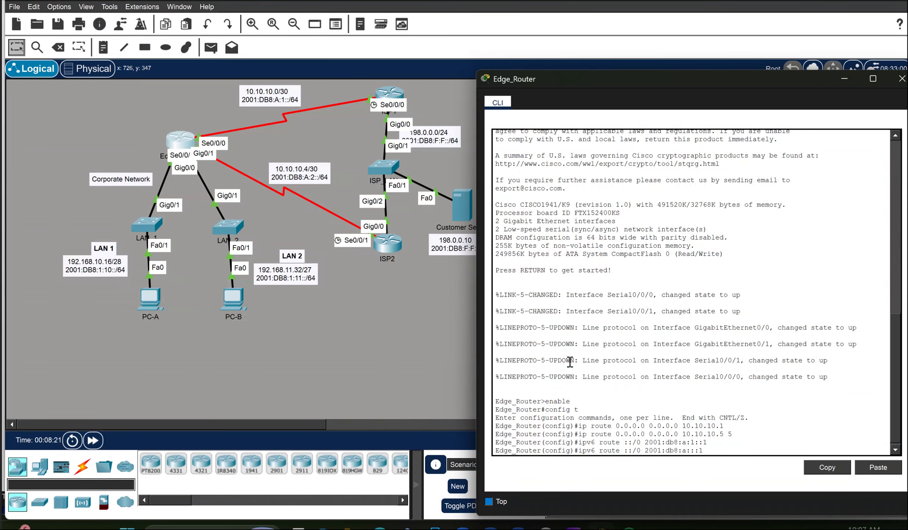
type("2::1 5")
key("Return")
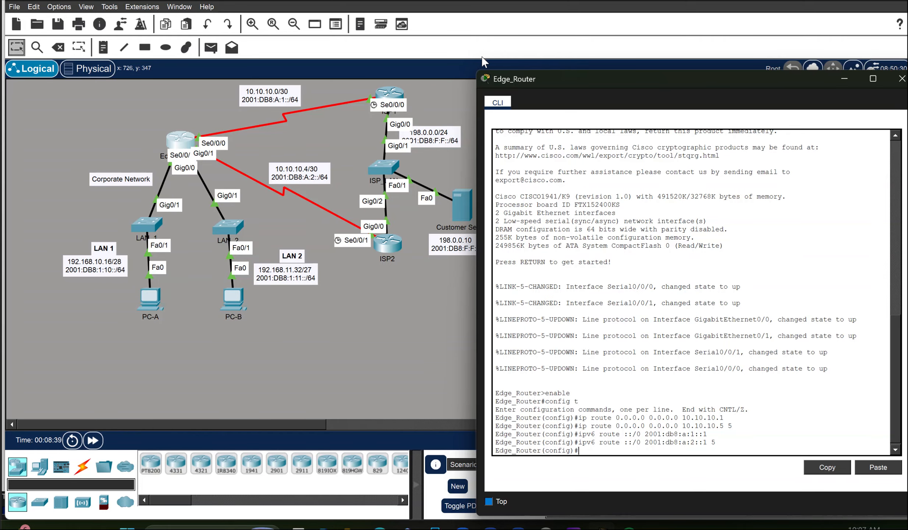
Open ISP1's command line and enter global configuration mode with enable and config t
left_click(386, 92)
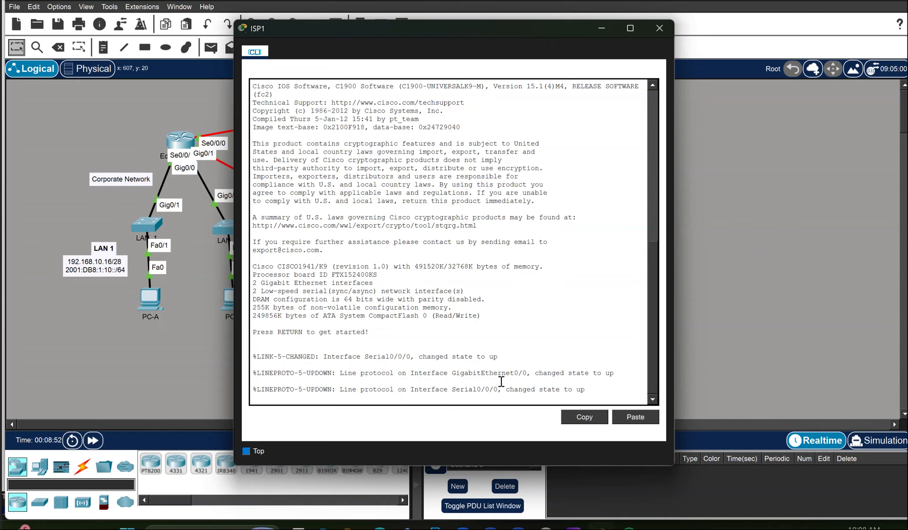
left_click(600, 387)
key("Return")
type("enable")
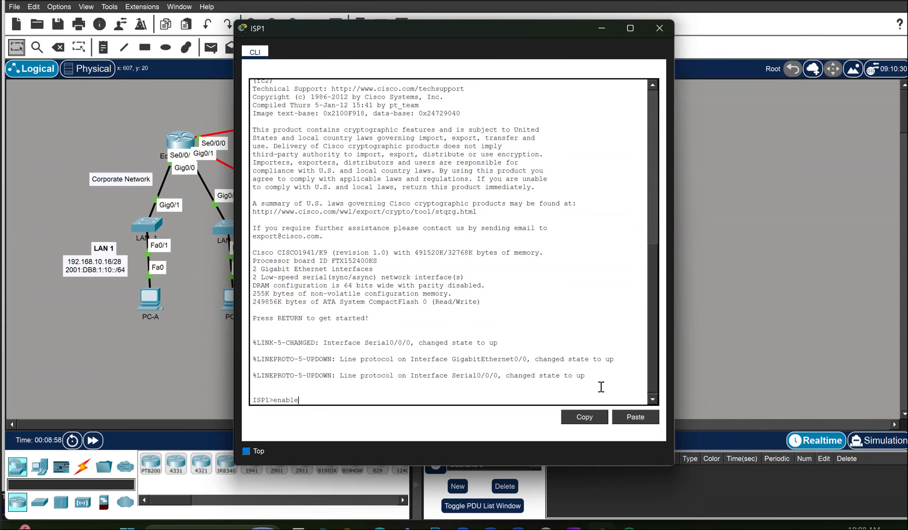
key("Return")
type("config t")
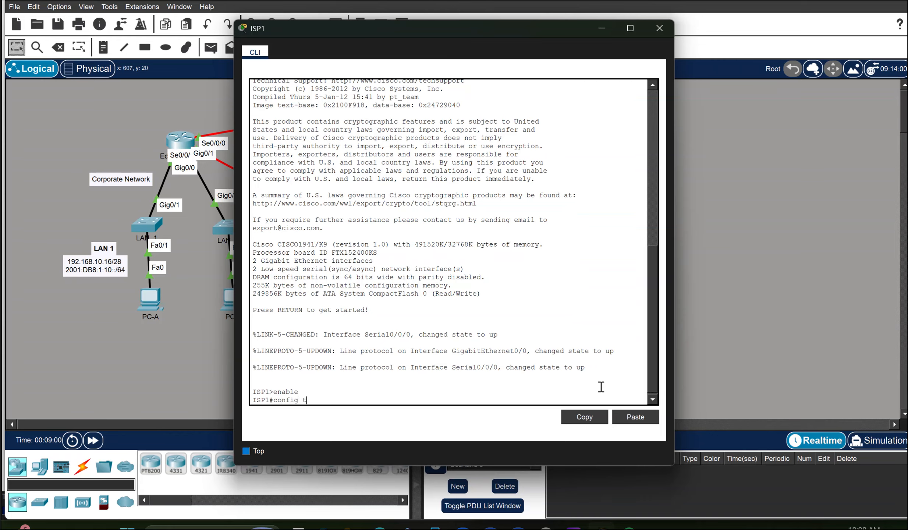
key("Return")
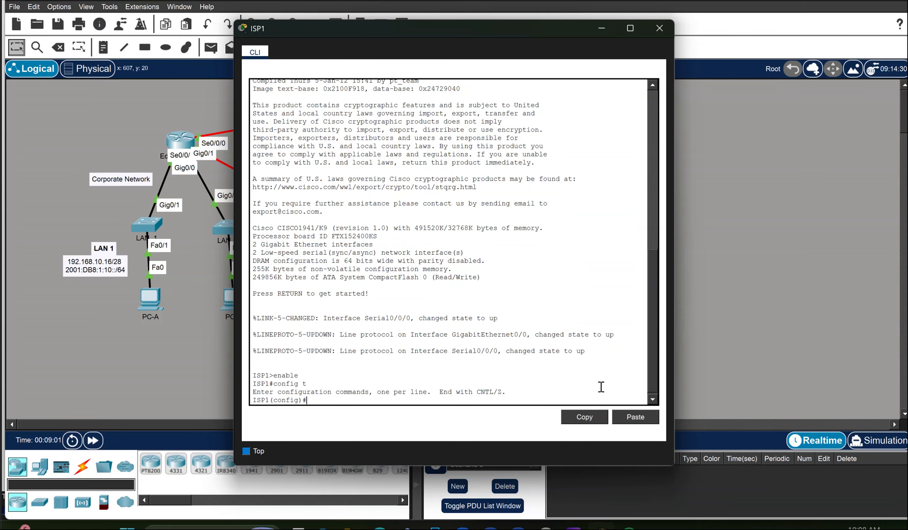
Add a static route to LAN 1 on ISP1 using Edge_Router's S0/0/0 address from the addressing table: ip route 192.168.10.16 255.255.255.240 10.10.10.2
type("ip route")
type("192.168.10.16 255.255.255.240")
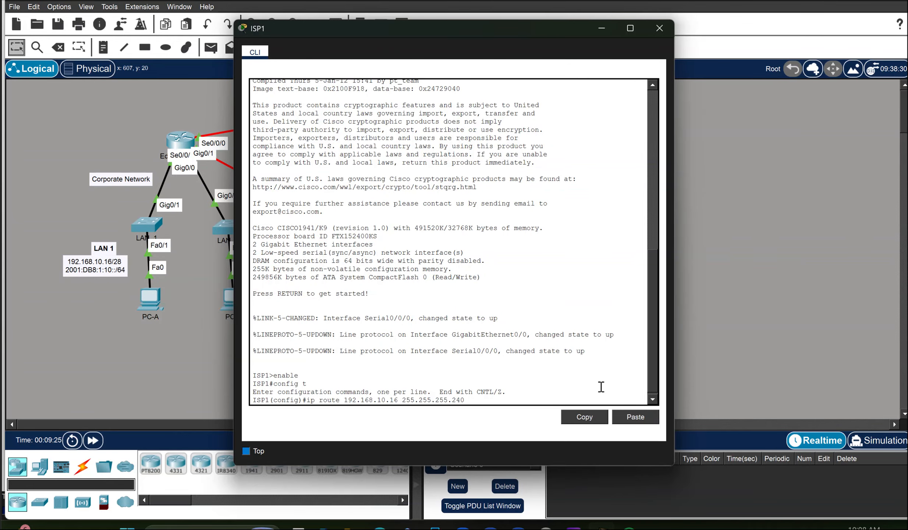
left_click_drag(573, 35, 775, 90)
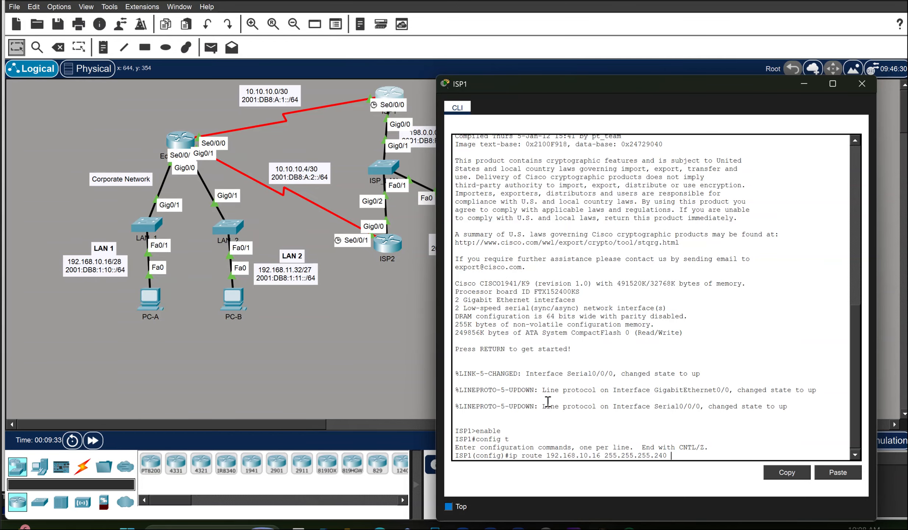
mouse_move(603, 527)
left_click(587, 488)
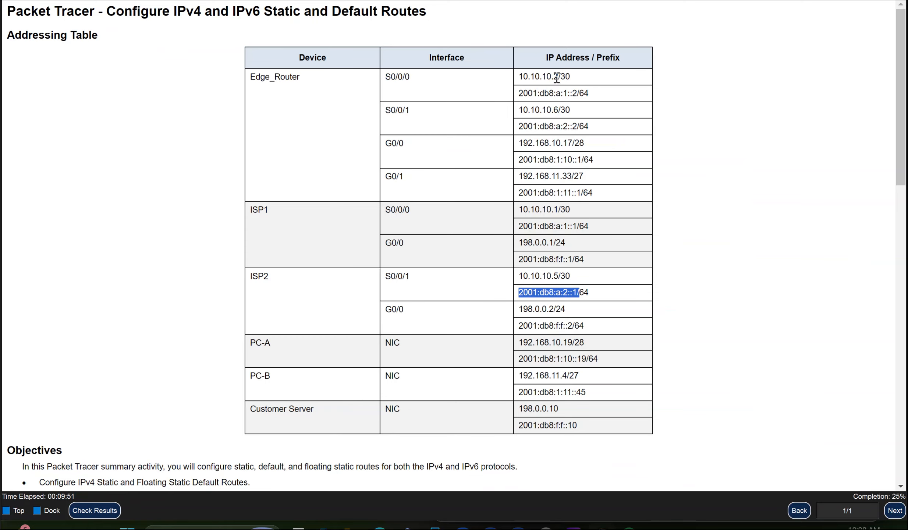
left_click_drag(558, 76, 500, 85)
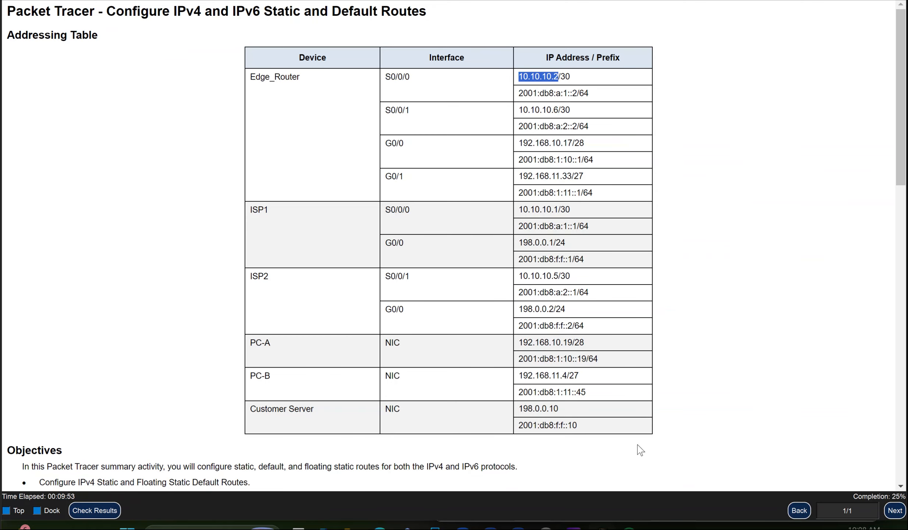
mouse_move(602, 527)
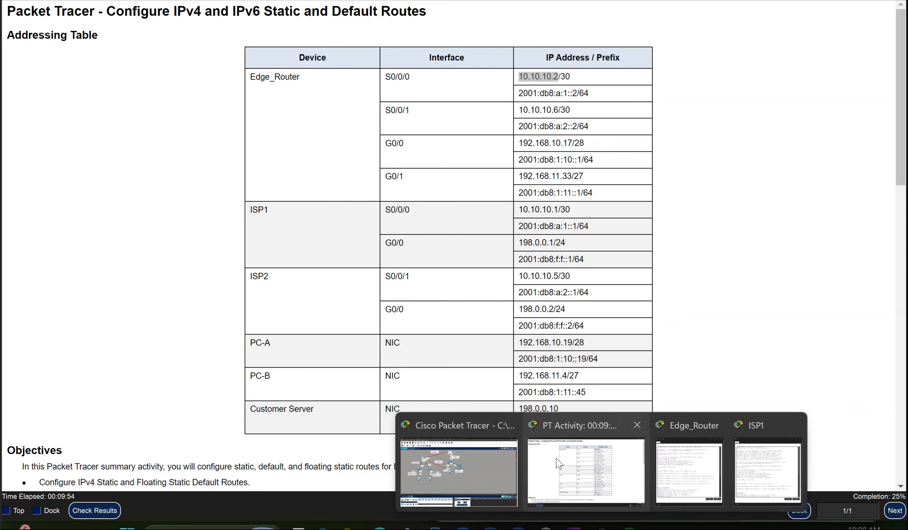
left_click(478, 451)
left_click(389, 95)
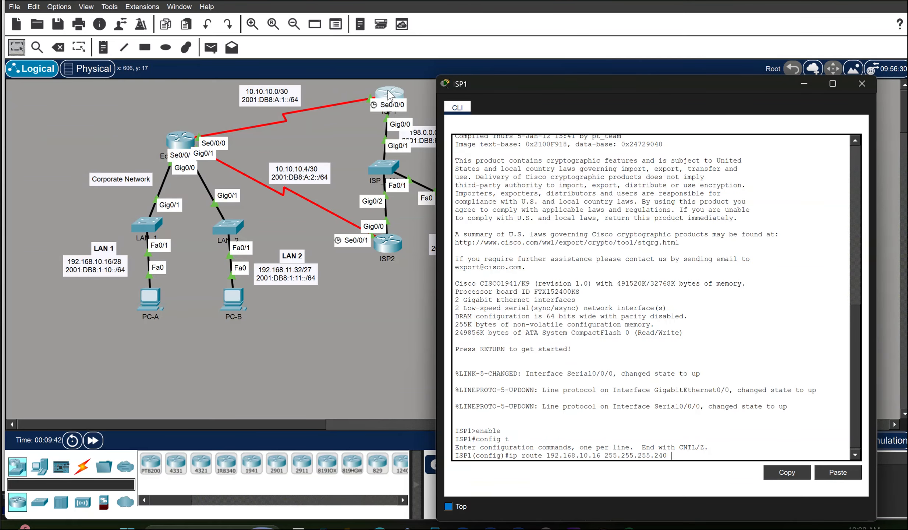
type("10.10.10.2")
key("Return")
Reuse the previous command to add a static route to LAN 2 on ISP1: ip route 192.168.11.32 255.255.255.224 10.10.10.2
key("Up")
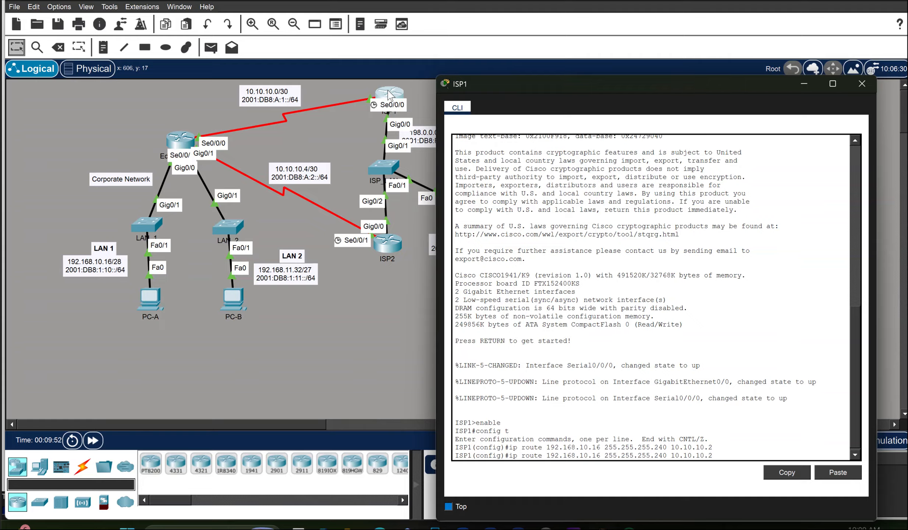
key("Left")
key("Left")
key("Left")
key("BackSpace")
type("1")
key("BackSpace")
key("BackSpace")
type("32")
key("Right")
key("Right")
key("Right")
key("Right")
key("Right")
key("BackSpace")
key("BackSpace")
key("BackSpace")
type("224")
key("Right")
key("Return")
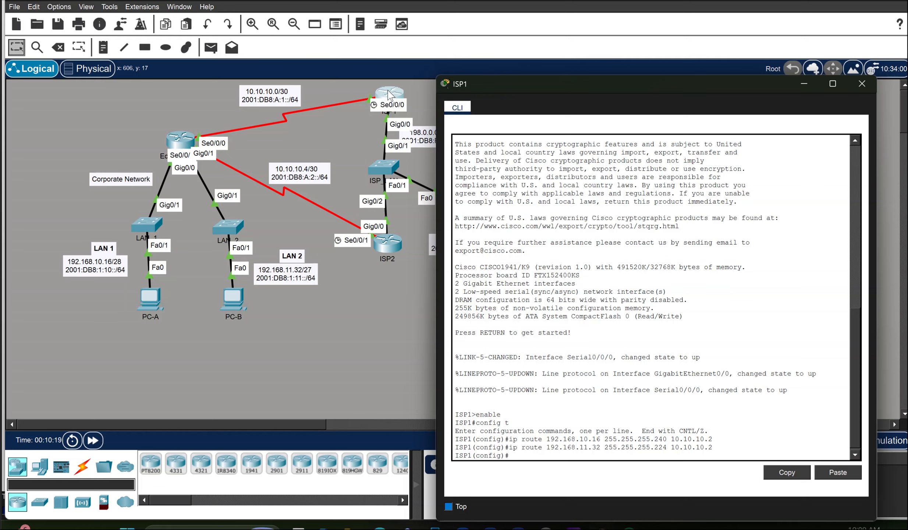
Reuse the LAN 1 route command to add a floating static route on ISP1: ip route 192.168.10.16 255.255.255.240 g0/0 5
key("Up")
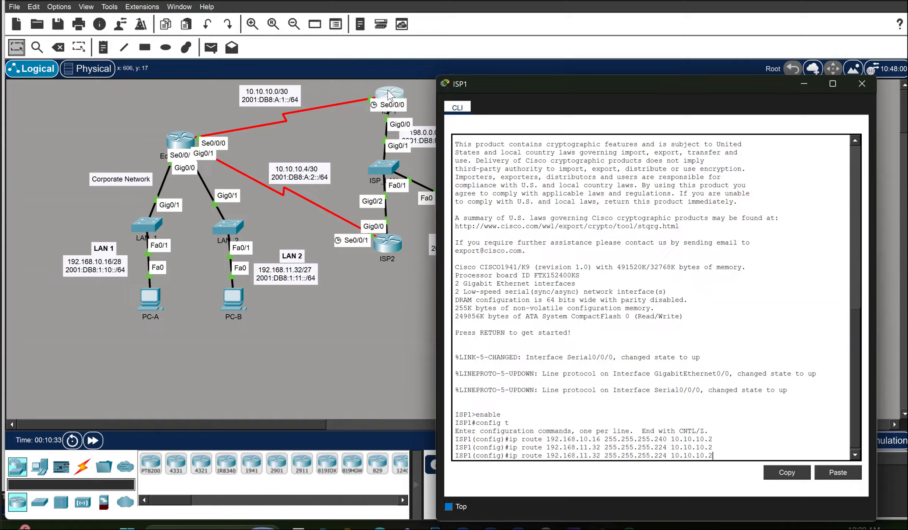
key("BackSpace")
key("BackSpace")
key("BackSpace")
key("BackSpace")
key("BackSpace")
key("BackSpace")
key("BackSpace")
key("BackSpace")
key("BackSpace")
key("BackSpace")
key("Up")
key("Up")
key("BackSpace")
key("BackSpace")
key("BackSpace")
key("BackSpace")
key("BackSpace")
key("BackSpace")
key("BackSpace")
key("BackSpace")
key("BackSpace")
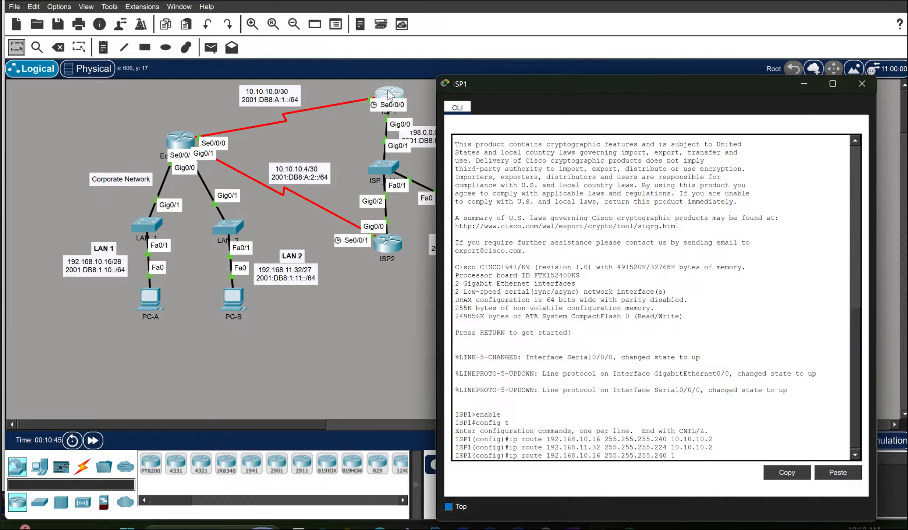
key("BackSpace")
type("g0/0 5")
key("Return")
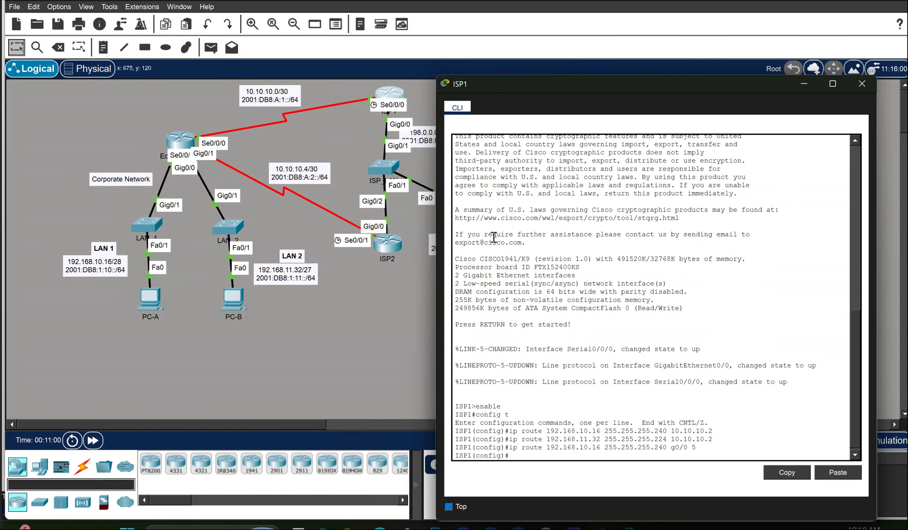
Reuse the LAN 2 route command to add a floating static route on ISP1: ip route 192.168.11.32 255.255.255.224 g0/0 5
key("Up")
key("Up")
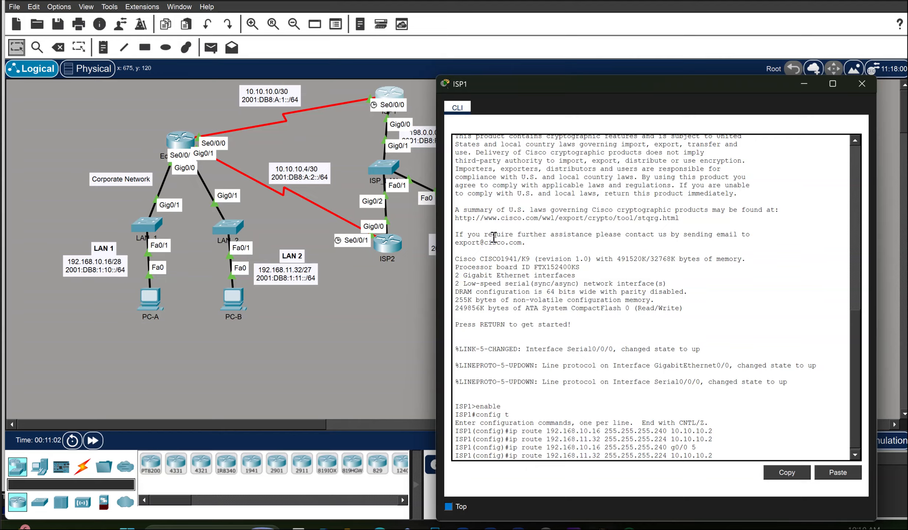
key("BackSpace")
key("BackSpace")
key("BackSpace")
key("BackSpace")
key("BackSpace")
key("BackSpace")
key("BackSpace")
key("BackSpace")
key("BackSpace")
key("BackSpace")
type("go/o 5")
key("Return")
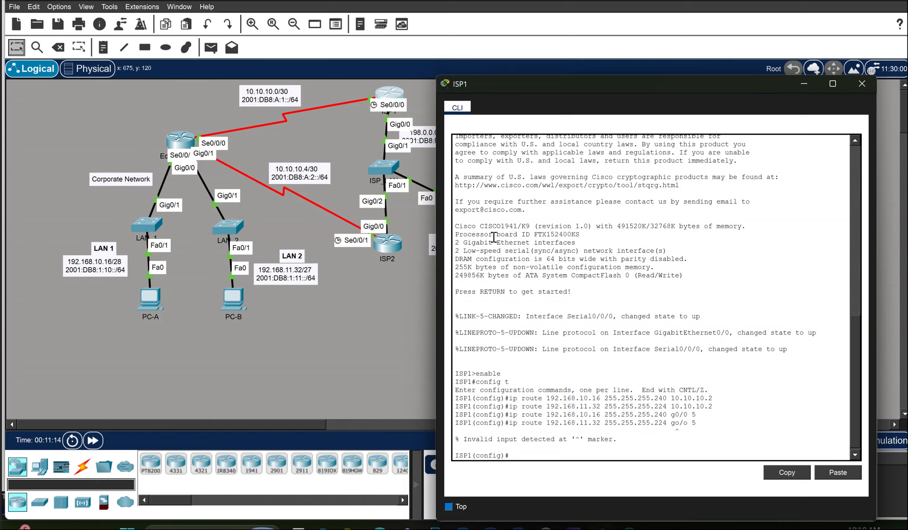
key("Up")
key("BackSpace")
key("BackSpace")
key("BackSpace")
key("BackSpace")
key("BackSpace")
type("0/0")
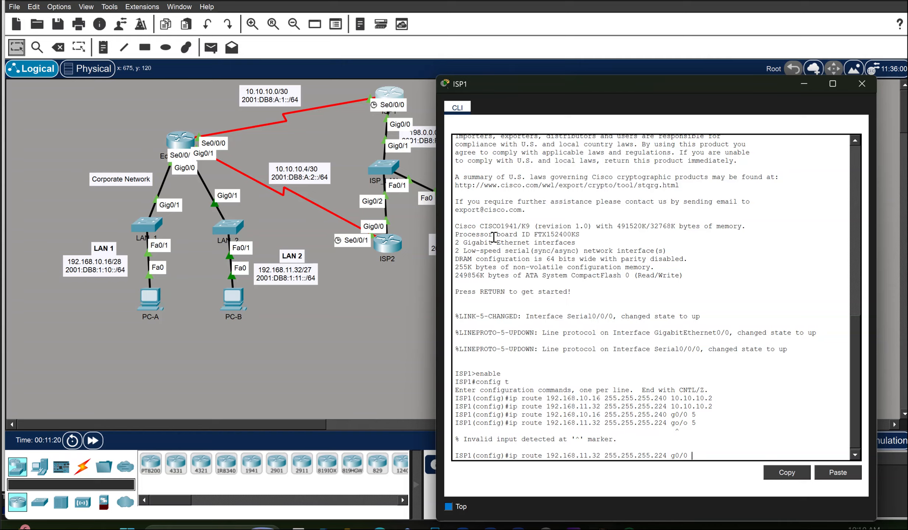
type(" 5")
key("Return")
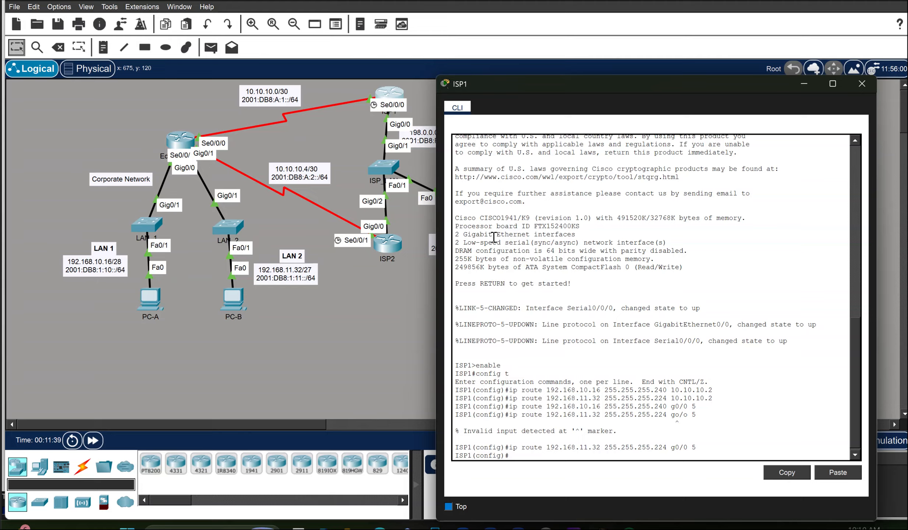
Rewrite the recalled command on ISP1 as the start of an IPv6 static route to LAN 1: ipv6 route 2001:db8:1:10::/64
key("Up")
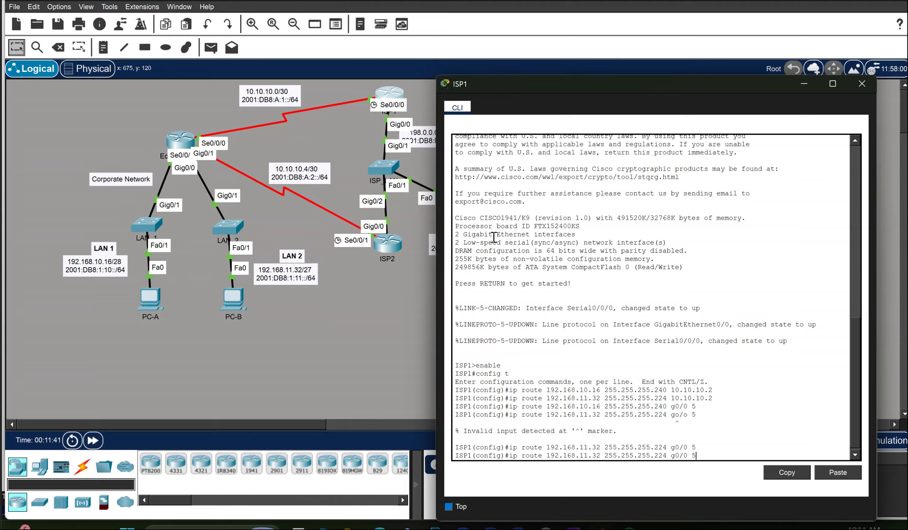
key("BackSpace")
key("BackSpace")
key("BackSpace")
key("BackSpace")
key("BackSpace")
key("BackSpace")
key("BackSpace")
key("BackSpace")
key("BackSpace")
key("BackSpace")
key("BackSpace")
key("BackSpace")
key("BackSpace")
key("BackSpace")
key("BackSpace")
key("BackSpace")
key("BackSpace")
key("BackSpace")
key("BackSpace")
key("BackSpace")
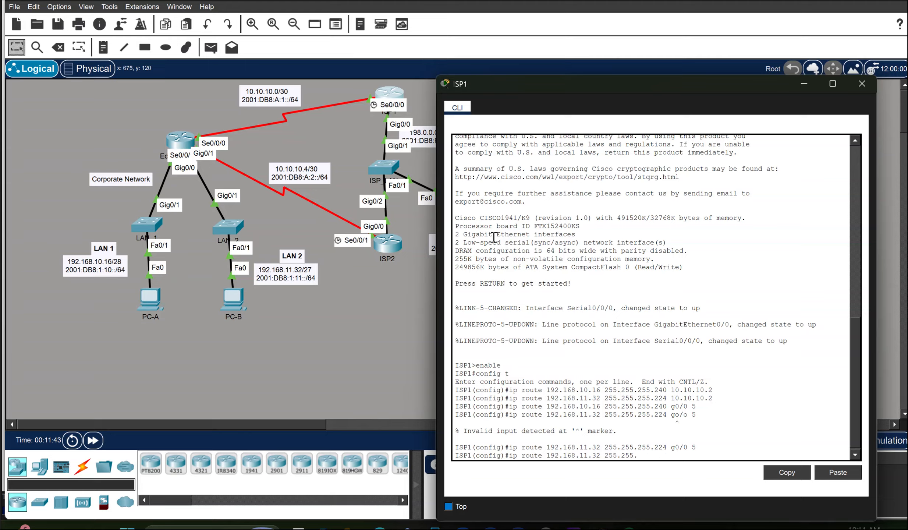
key("BackSpace")
key("BackSpace")
key("BackSpace")
key("BackSpace")
key("BackSpace")
key("BackSpace")
key("BackSpace")
key("BackSpace")
key("BackSpace")
type("v6 route 2001:db8:")
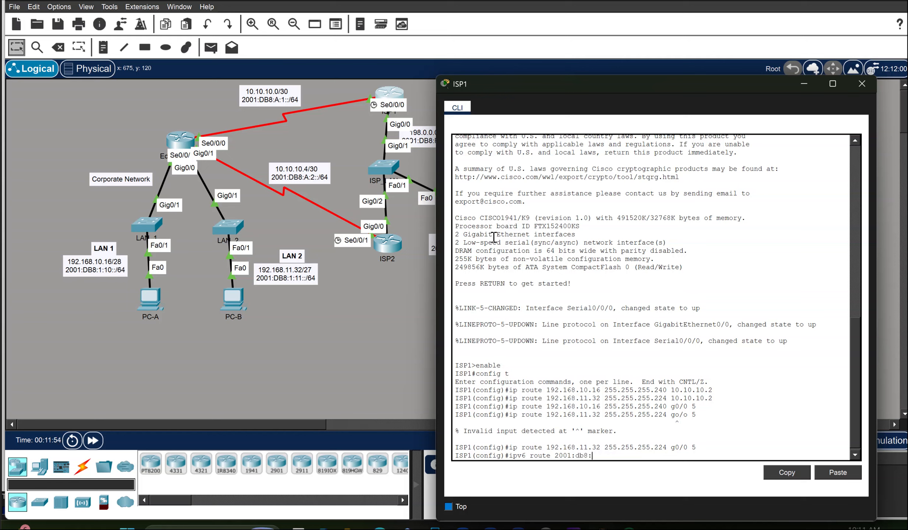
type("1:10::/64")
Look up Edge_Router's S0/0/0 IPv6 address in the addressing table and complete ISP1's LAN 1 route with next hop 2001:db8:a:1::2
left_click(576, 486)
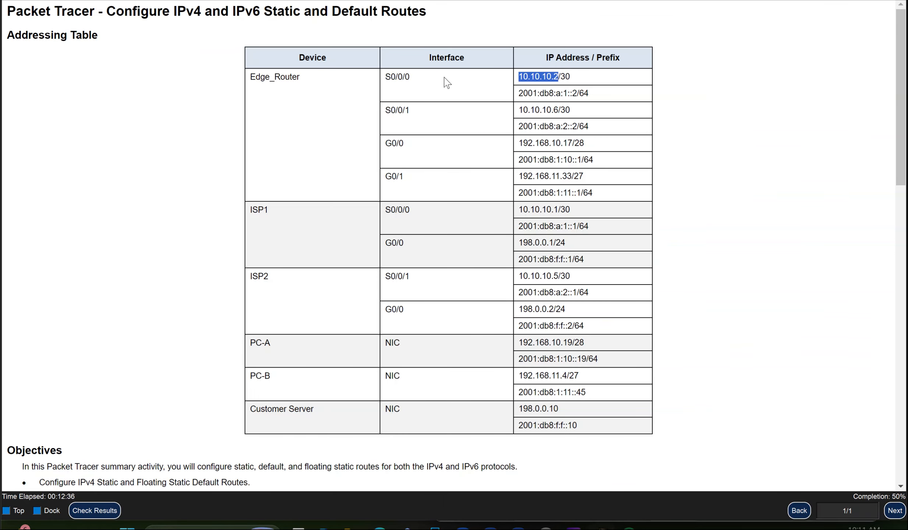
left_click(577, 89)
left_click_drag(578, 89, 497, 91)
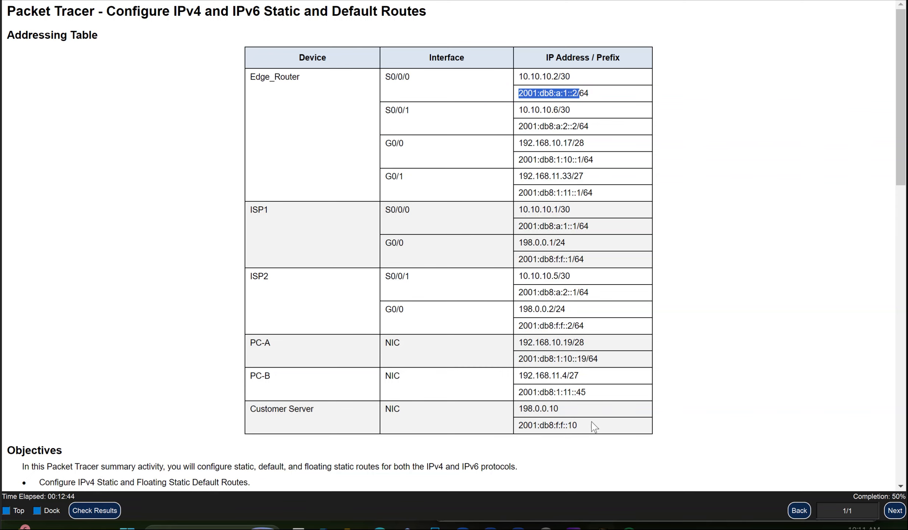
left_click(599, 527)
left_click(471, 454)
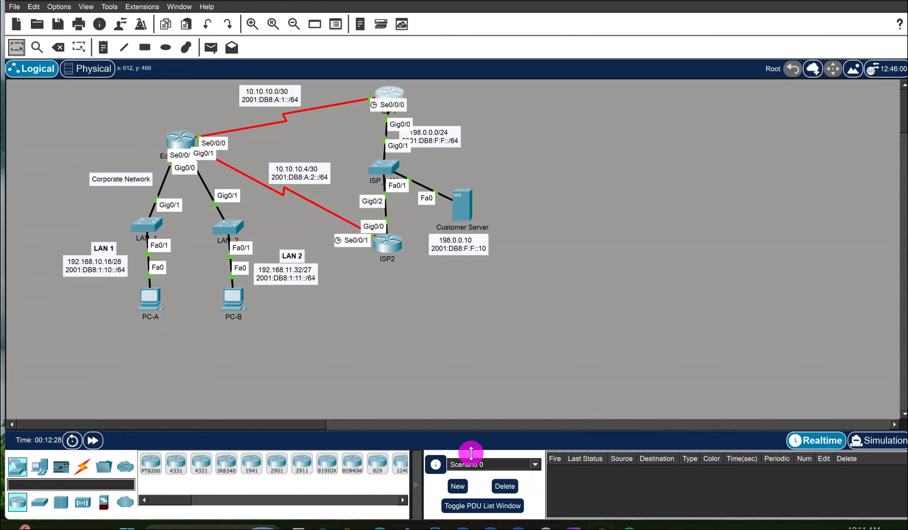
left_click(385, 93)
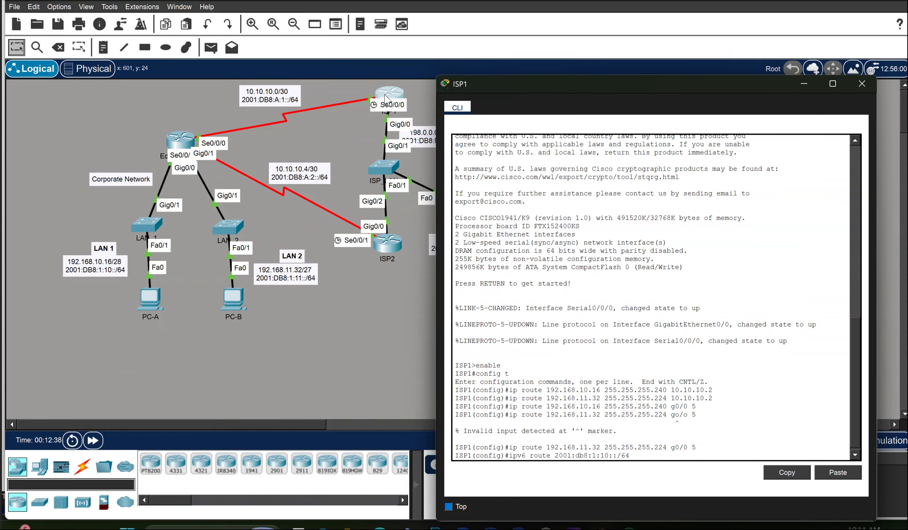
type("2001:db8:a:1::2")
key("Return")
Reuse the LAN 1 IPv6 route command to add the LAN 2 route on ISP1: ipv6 route 2001:db8:1:11::/64 2001:db8:a:1::2
key("Up")
key("Left")
key("Left")
key("Left")
key("Left")
key("Left")
key("Left")
key("Left")
key("Left")
key("Left")
key("Left")
key("Left")
key("Left")
key("Left")
key("Left")
key("Left")
key("Left")
key("Left")
key("Left")
key("Left")
key("Left")
key("Left")
key("BackSpace")
type("1")
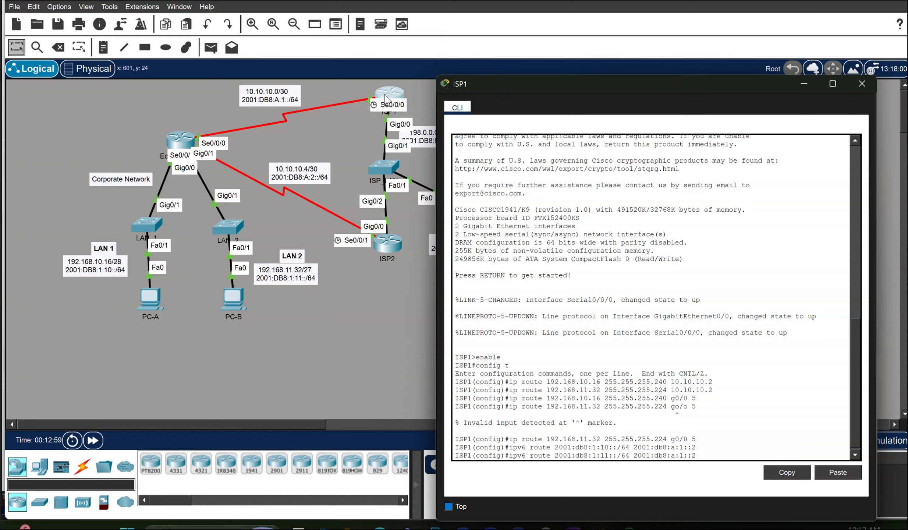
key("Right")
key("Right")
key("Right")
key("Right")
key("Right")
key("Right")
key("Right")
key("Right")
key("Right")
key("Right")
key("Right")
key("Right")
key("Right")
key("Right")
key("Right")
key("Right")
key("Return")
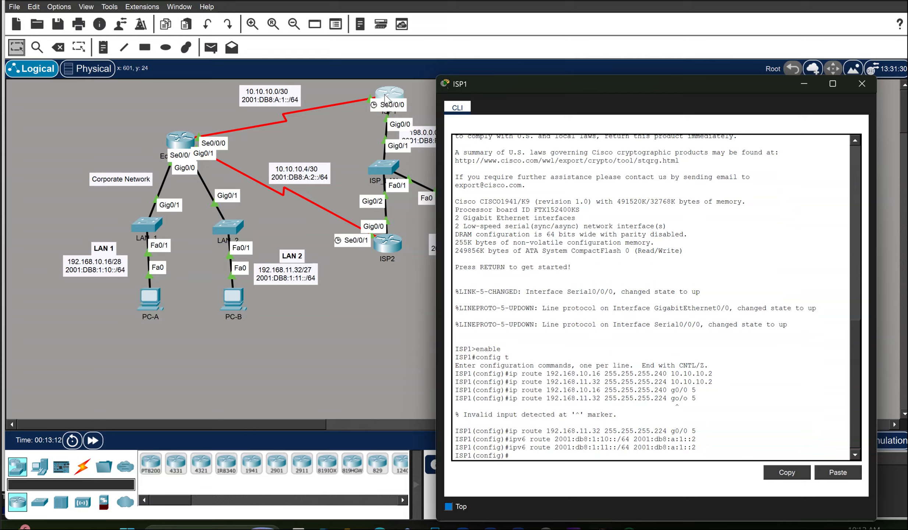
Recall the LAN 1 IPv6 route on ISP1 and look up ISP2's G0/0 IPv6 address in the addressing table
key("Up")
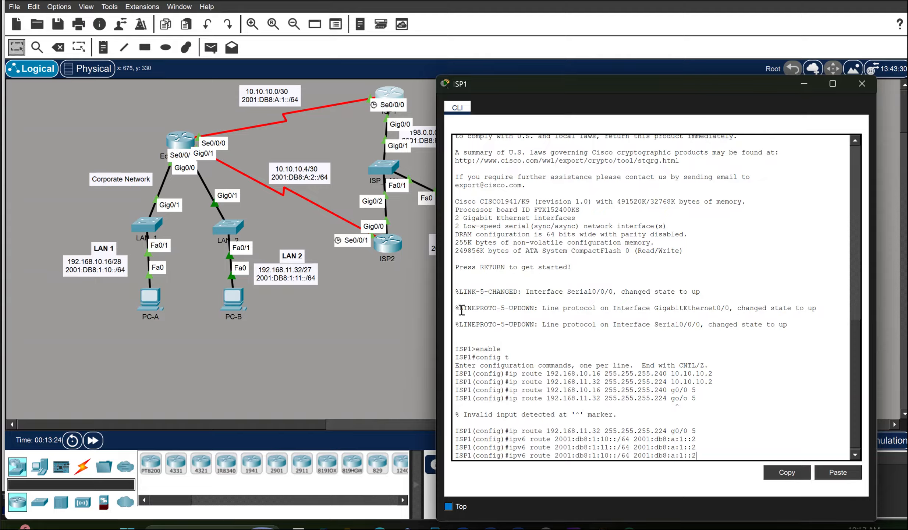
mouse_move(602, 527)
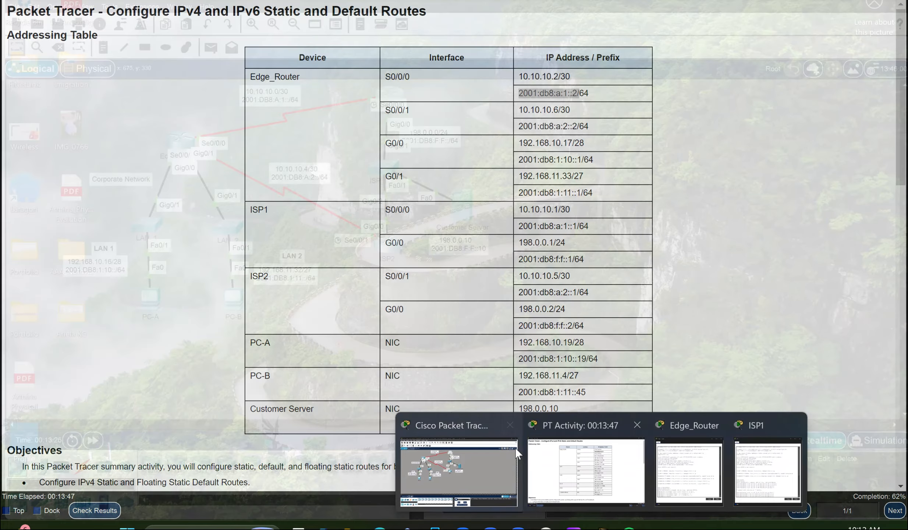
mouse_move(683, 475)
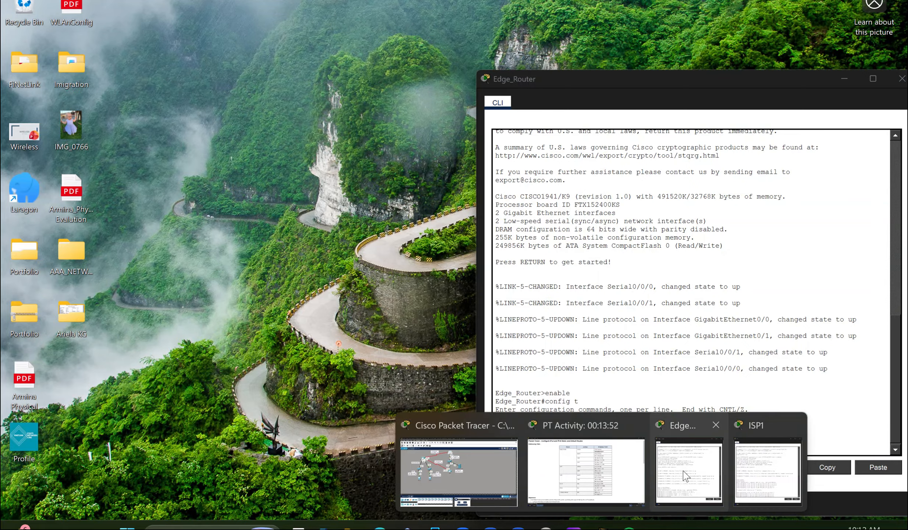
left_click(596, 447)
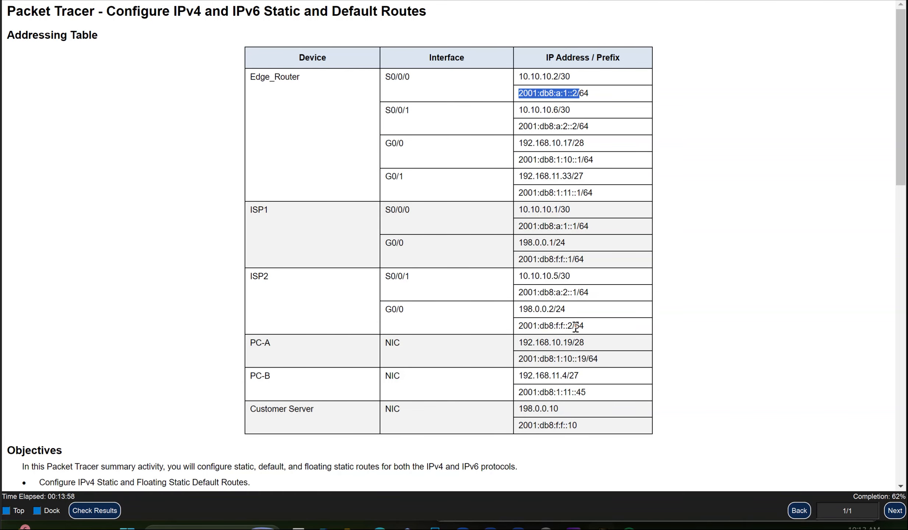
left_click_drag(575, 326, 513, 324)
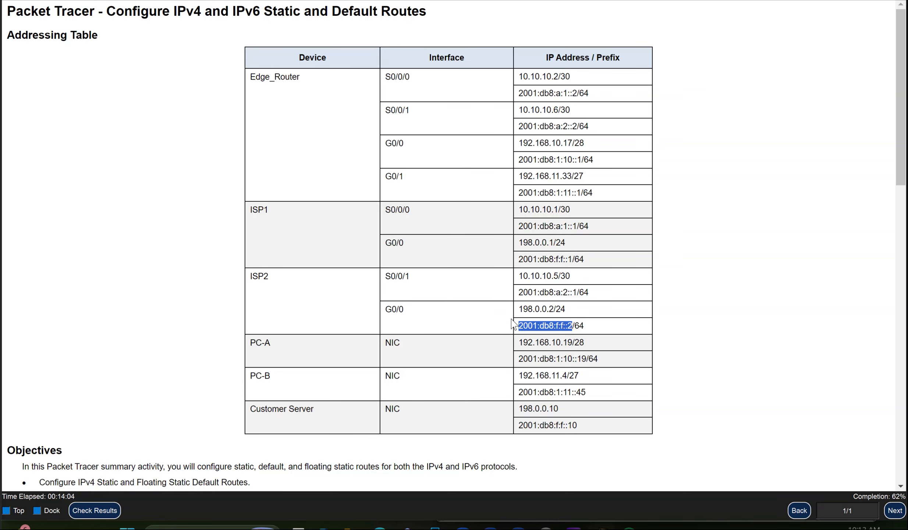
left_click(605, 526)
left_click(515, 460)
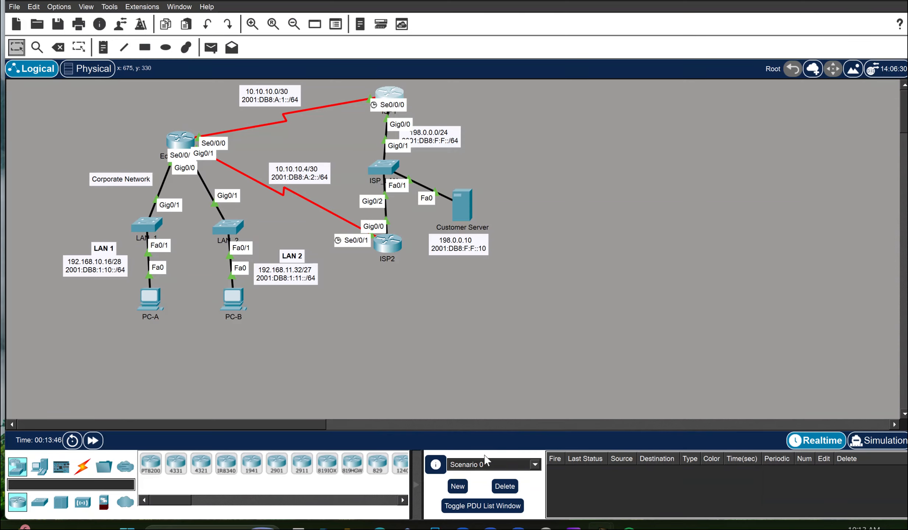
left_click(386, 99)
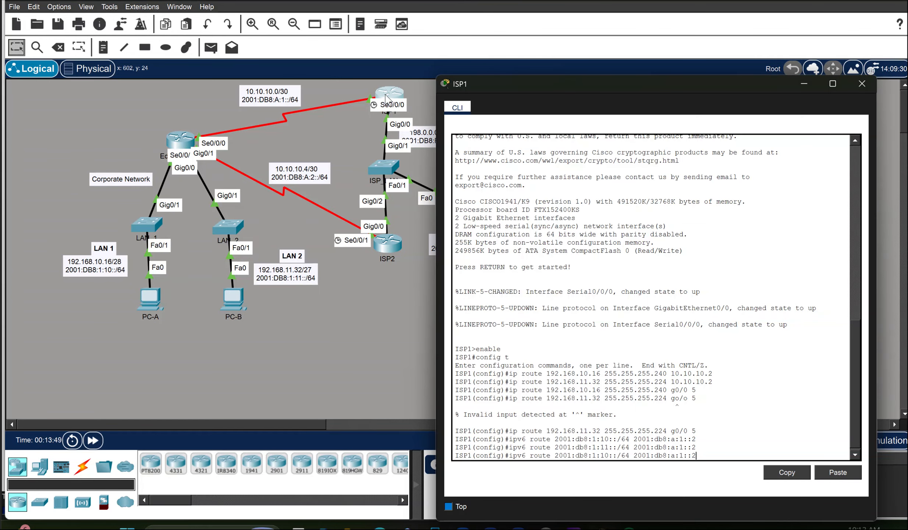
Change the recalled command into a floating static route to LAN 1 on ISP1: ipv6 route 2001:db8:1:10::/64 2001:db8:f:f::2 5
key("BackSpace")
key("BackSpace")
key("BackSpace")
key("BackSpace")
key("BackSpace")
type("f:f::2 5")
key("Return")
Reuse the floating route command to add one for LAN 2 on ISP1: ipv6 route 2001:db8:1:11::/64 2001:db8:f:f::2 5
key("Up")
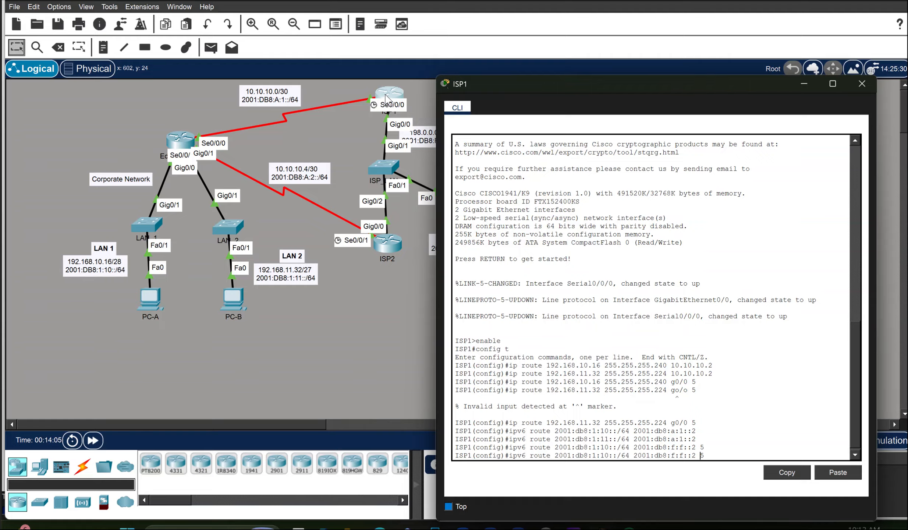
key("Left")
key("Left")
key("Left")
key("Left")
key("Left")
key("Left")
key("Left")
key("Left")
key("Left")
key("Left")
key("Left")
key("Left")
key("Left")
key("Left")
key("Left")
key("Left")
key("Left")
key("Left")
key("Left")
key("Left")
key("BackSpace")
type("1")
key("Right")
key("Return")
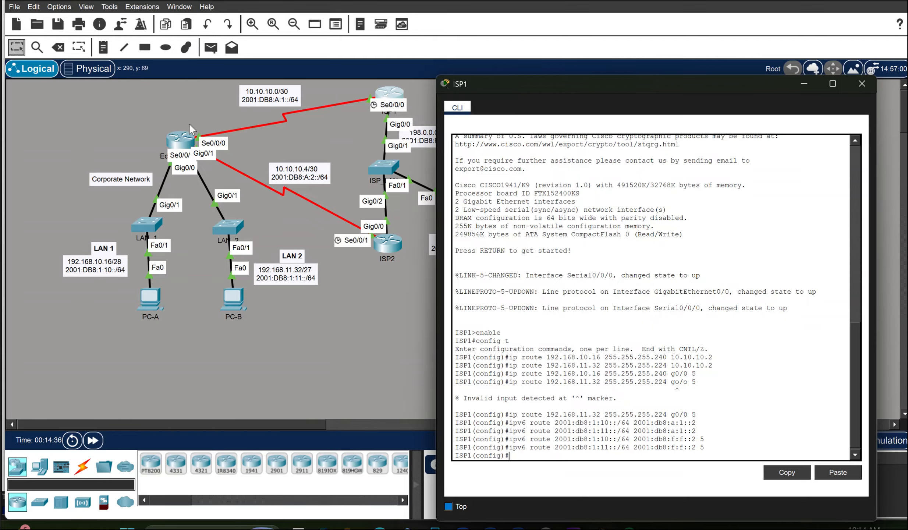
Add an IPv4 host route to the Customer Server on Edge_Router: ip route 198.0.0.10 255.255.255.255 s0/0/0
left_click(179, 141)
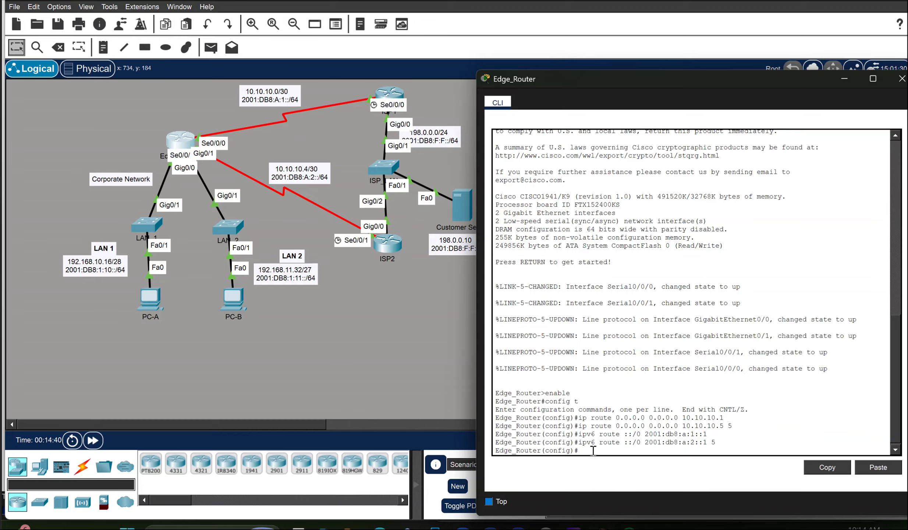
type("ip route 198.0.0.10")
key("BackSpace")
type("55.255.255.255")
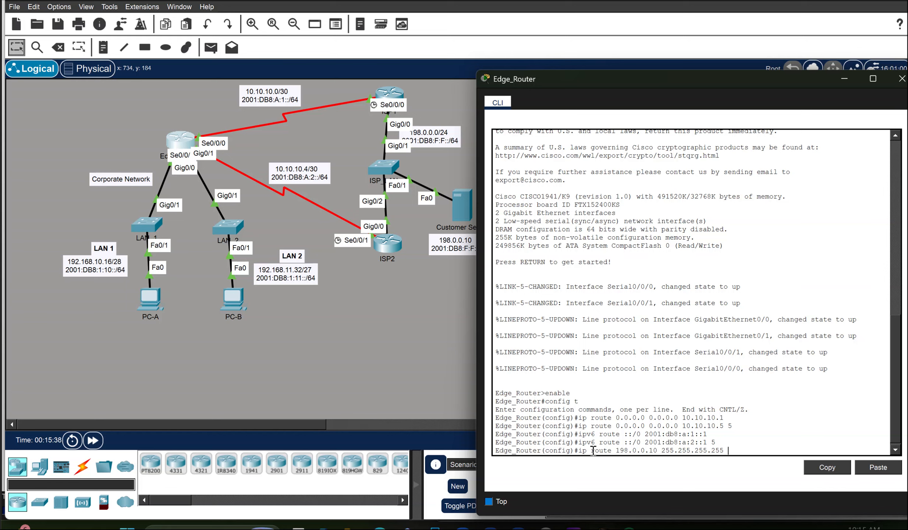
type("s0/0/0")
key("Return")
Reuse the host route command to add a floating host route on Edge_Router: ip route 198.0.0.10 255.255.255.255 s0/0/1 5
key("Up")
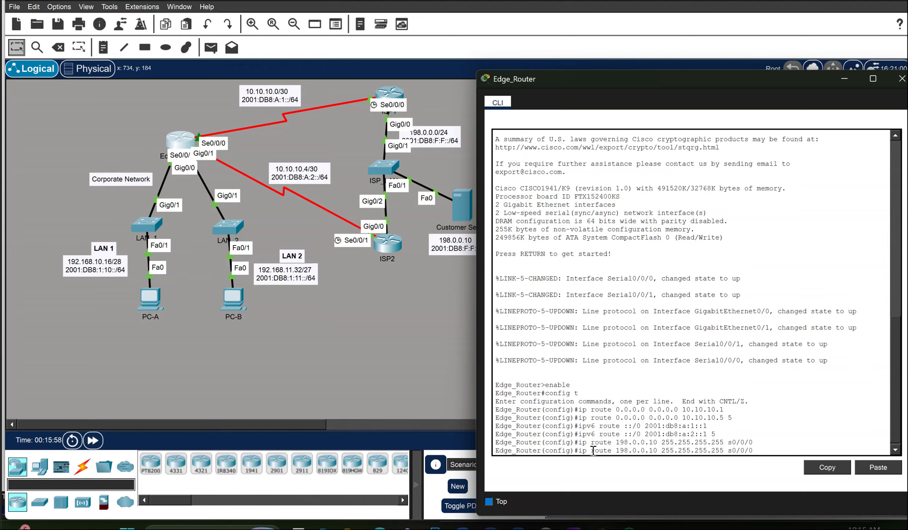
key("BackSpace")
type("1 5")
key("Return")
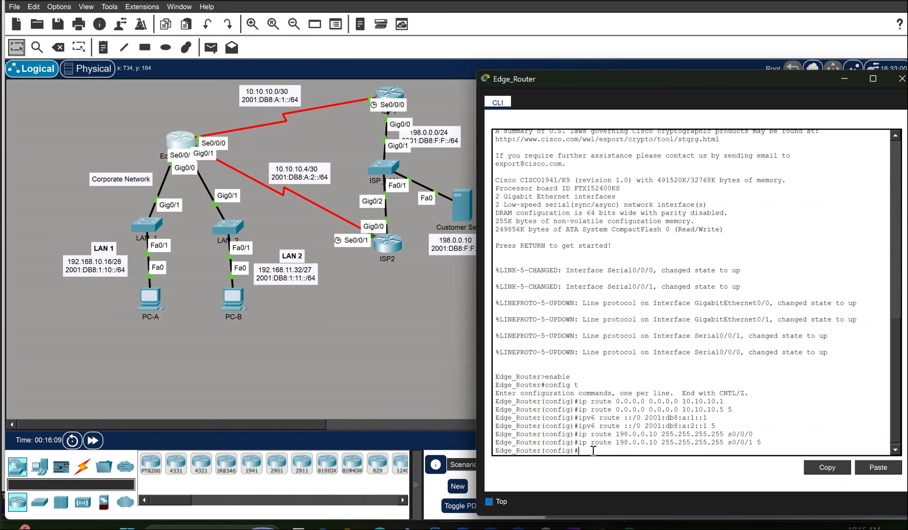
Start an IPv6 host route to the Customer Server on Edge_Router: ipv6 route 2001:db8:f:f::10/128
type("ipv6 route 2001:db8:")
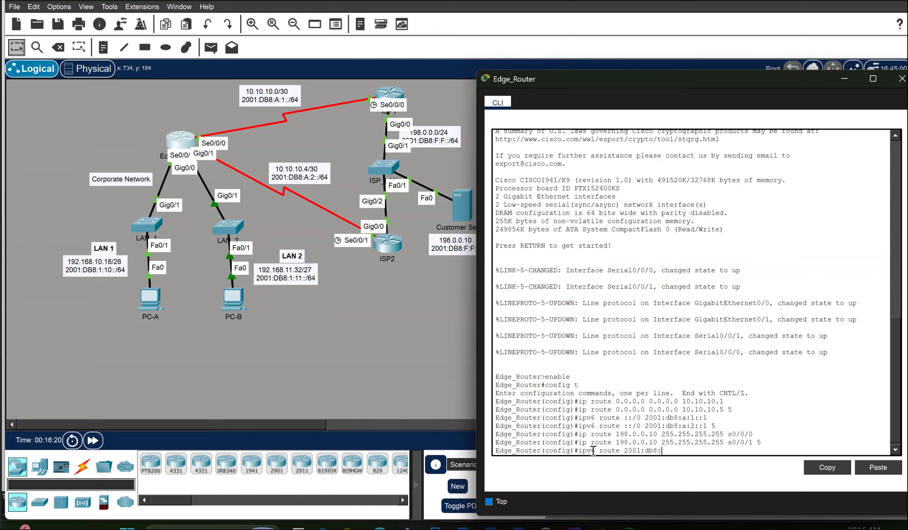
type("f:f::")
left_click_drag(703, 83, 710, 54)
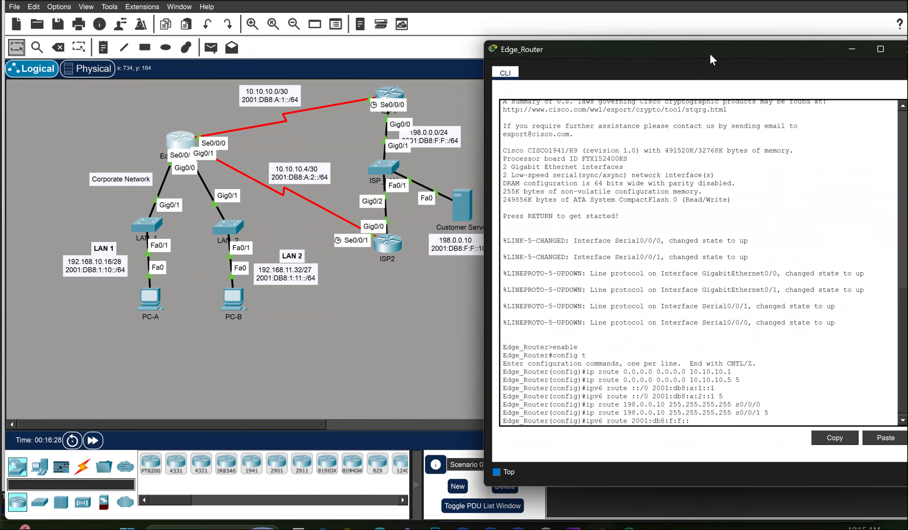
type("10/12")
Look up ISP1's S0/0/0 IPv6 address in the addressing table and complete Edge_Router's host route with next hop 2001:db8:a:1::1
left_click(588, 472)
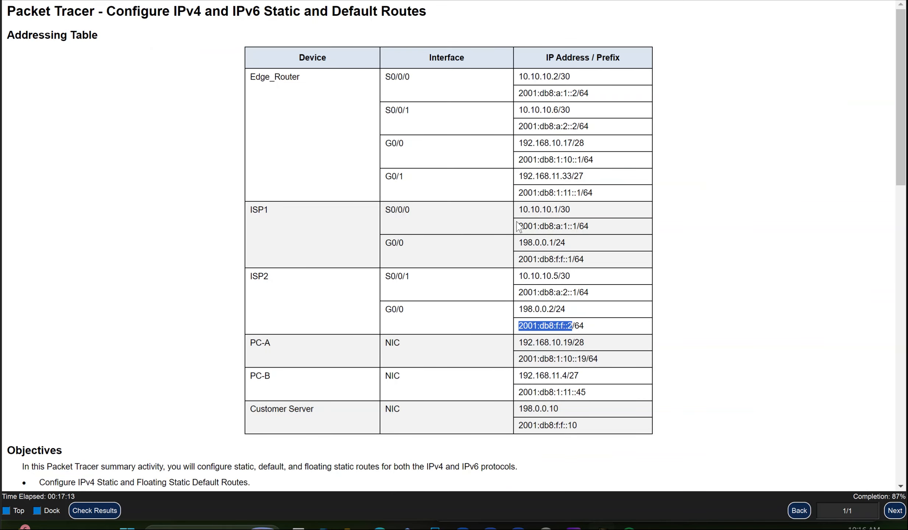
left_click_drag(576, 226, 520, 230)
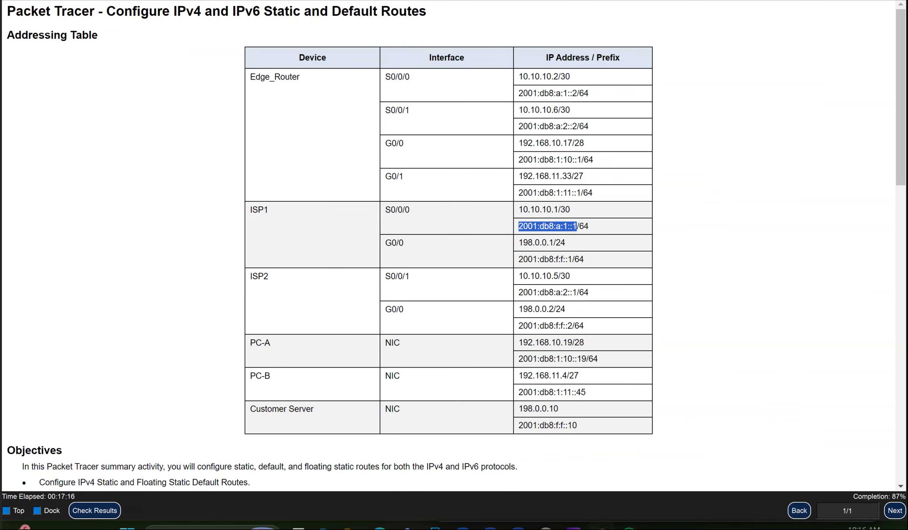
left_click(602, 528)
left_click(459, 479)
left_click(178, 142)
type("db8:f:f::10/128 2001:db8:")
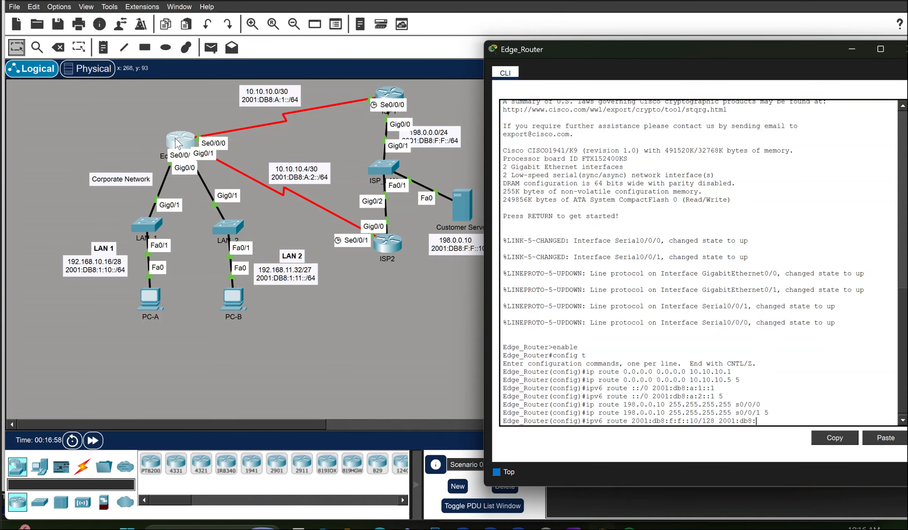
type("a:1::1")
key("Return")
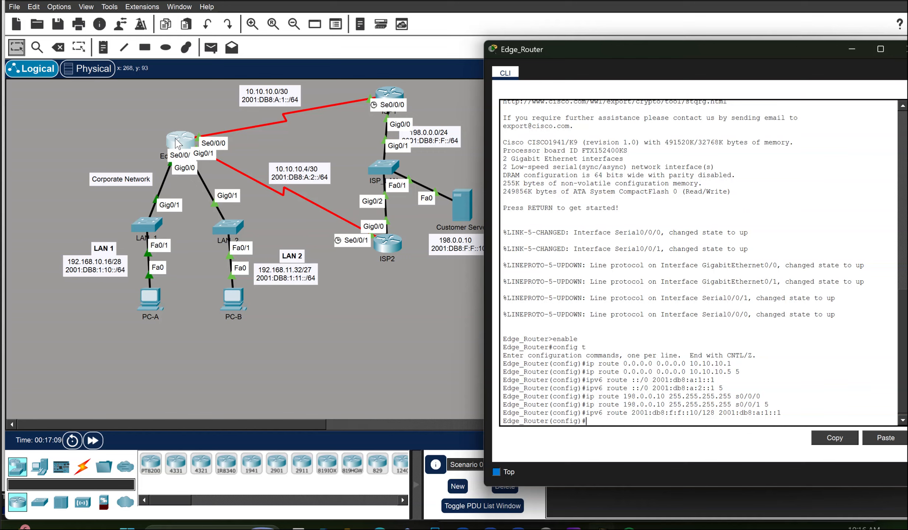
Look up ISP2's S0/0/1 IPv6 address and reuse the command to add Edge_Router's floating host route: ipv6 route 2001:db8:f:f::10/128 2001:db8:a:2::1 5
key("Up")
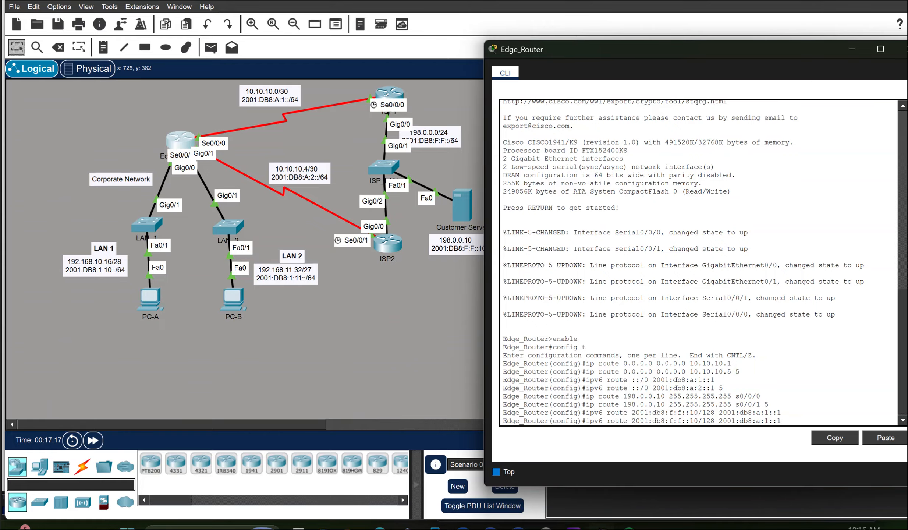
mouse_move(601, 527)
left_click(552, 465)
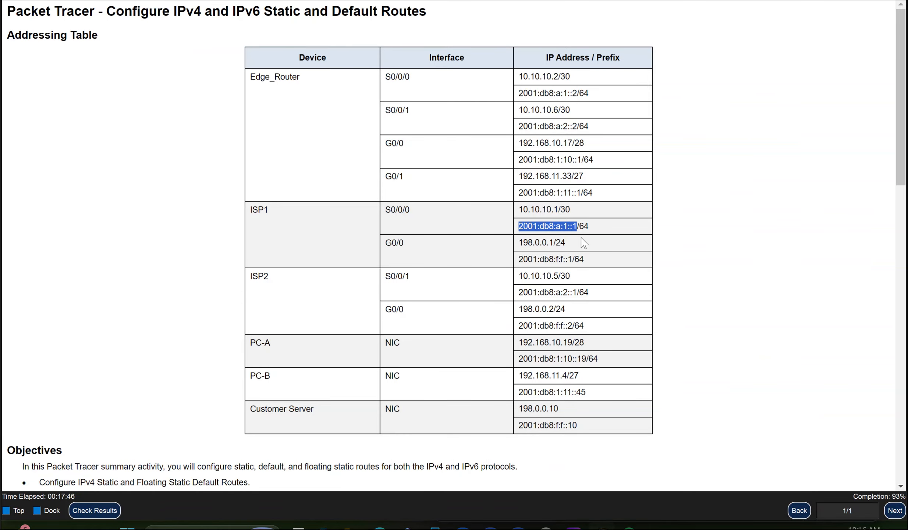
left_click_drag(578, 292, 519, 294)
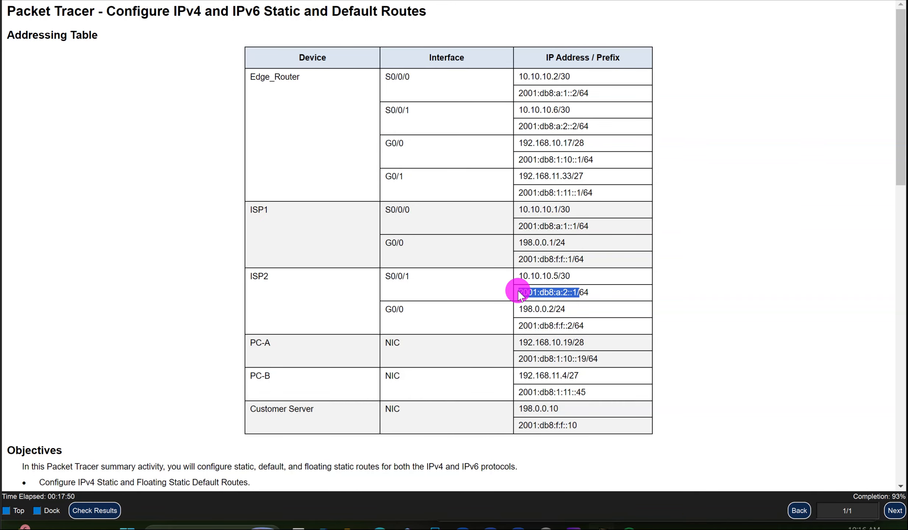
left_click(601, 527)
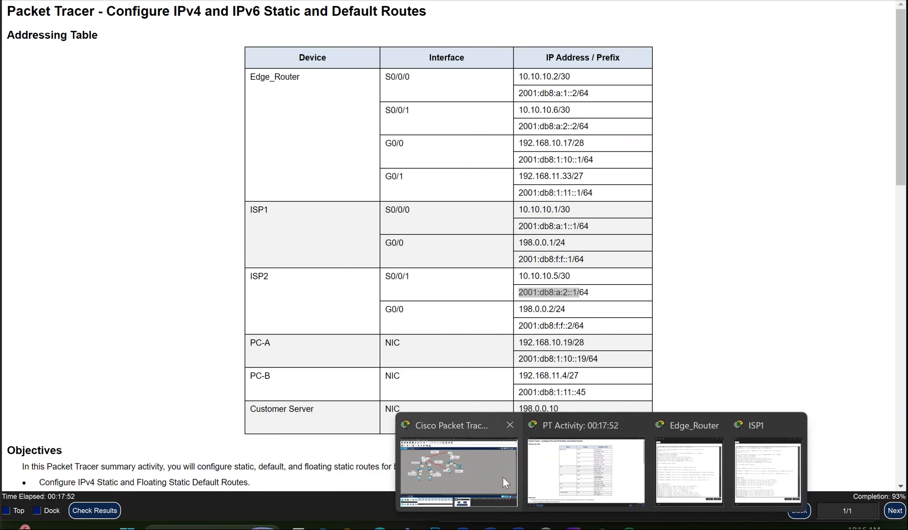
left_click(459, 473)
left_click(177, 147)
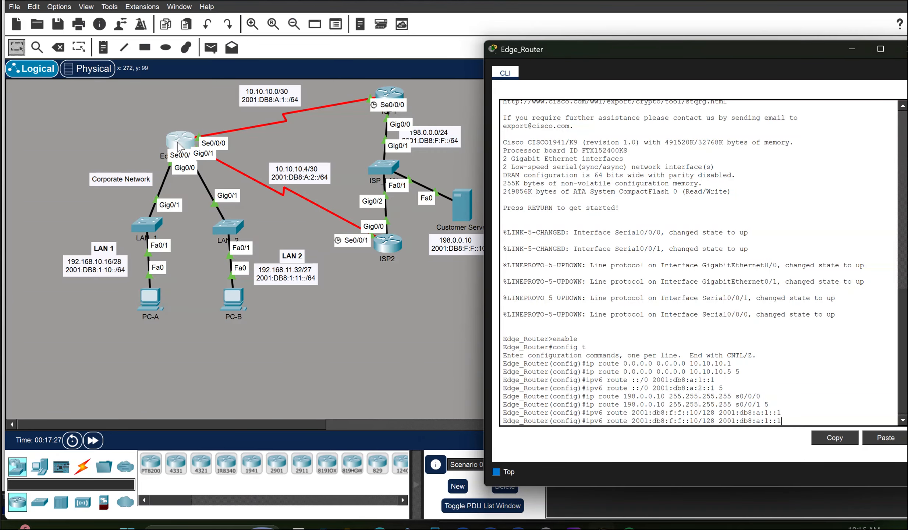
key("BackSpace")
type("2::1")
key("BackSpace")
key("Return")
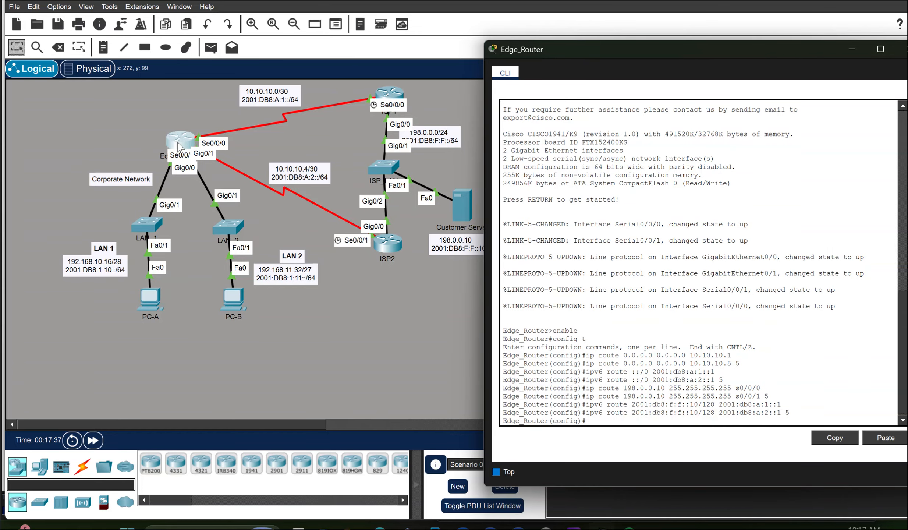
End configuration mode on Edge_Router and return to the privileged EXEC prompt
type("end")
key("Return")
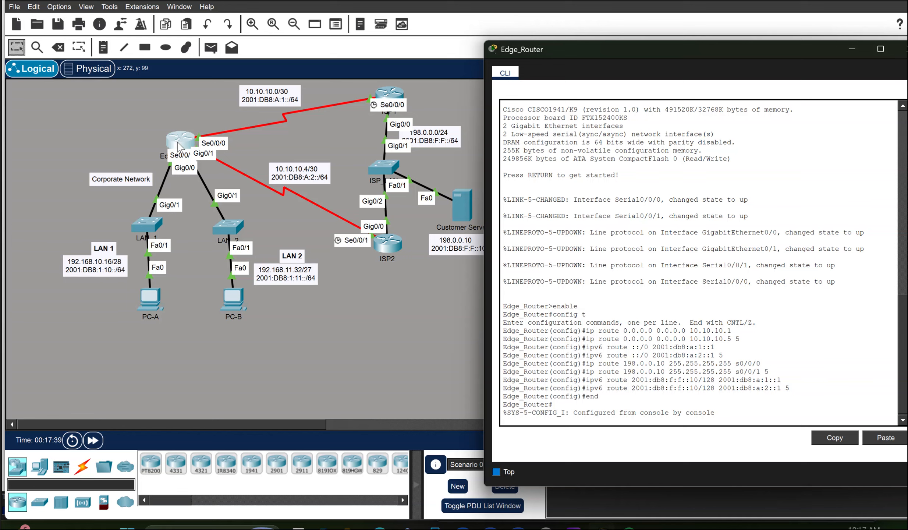
key("Return")
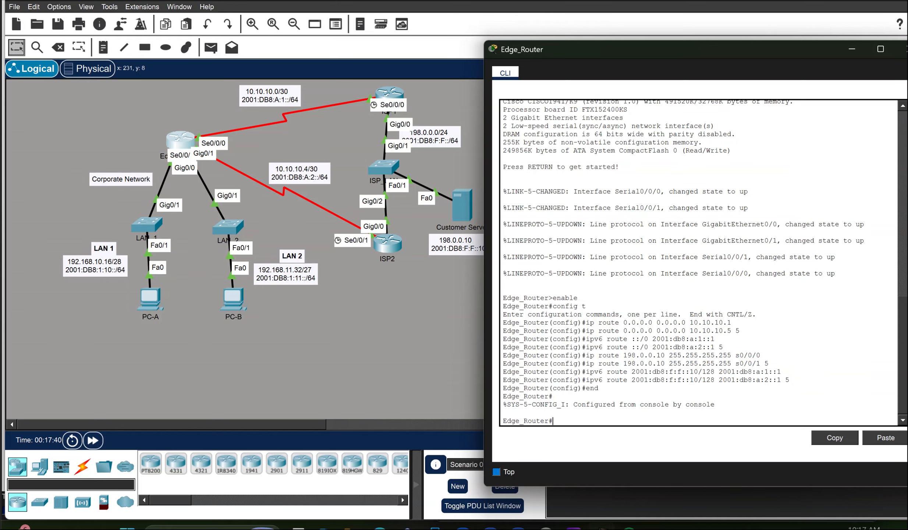
End configuration mode on ISP1 and display its IPv4 routing table with show ip route
left_click(376, 99)
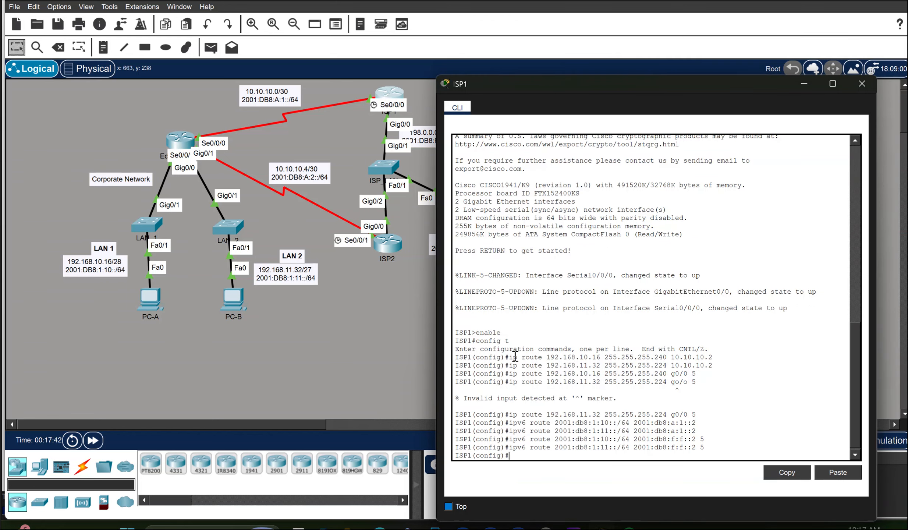
type("end")
key("Return")
key("Return")
type("show ip route")
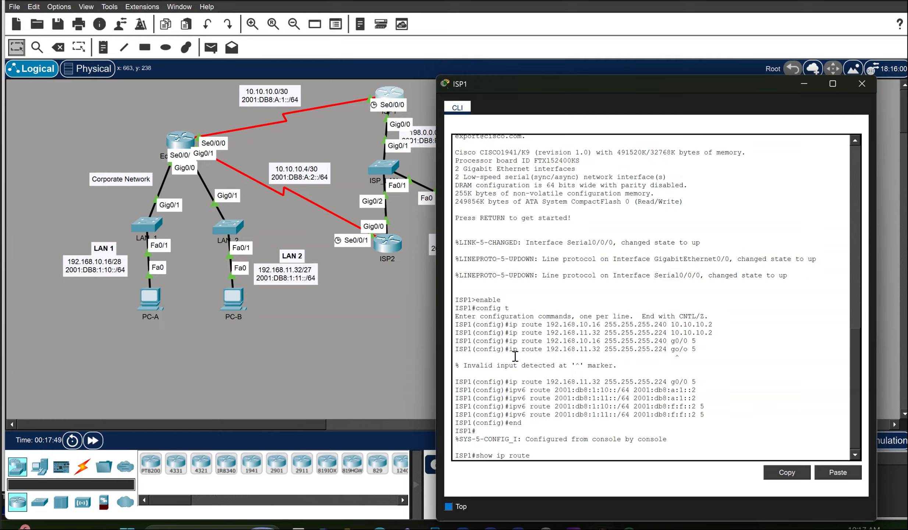
key("Return")
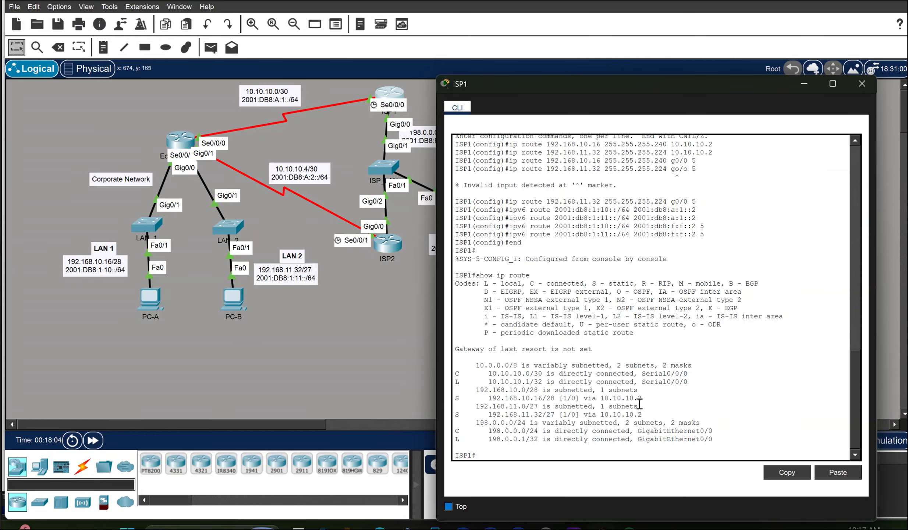
Display Edge_Router's IPv4 routing table with show ip route and advance the output to examine the static routes
left_click(183, 140)
type("s")
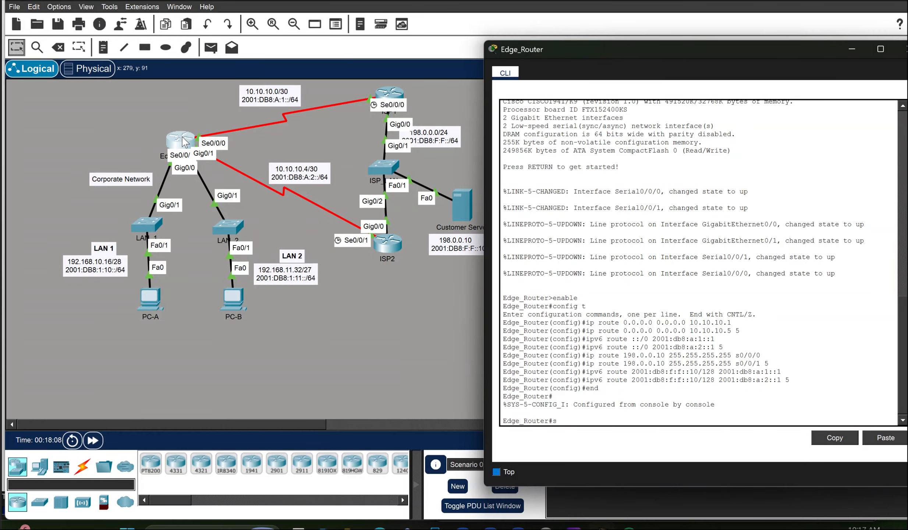
type("jow ip to")
type("ute")
key("BackSpace")
key("BackSpace")
key("BackSpace")
key("BackSpace")
key("BackSpace")
key("BackSpace")
key("BackSpace")
key("BackSpace")
key("BackSpace")
key("BackSpace")
key("BackSpace")
key("BackSpace")
type("show ip route")
key("Return")
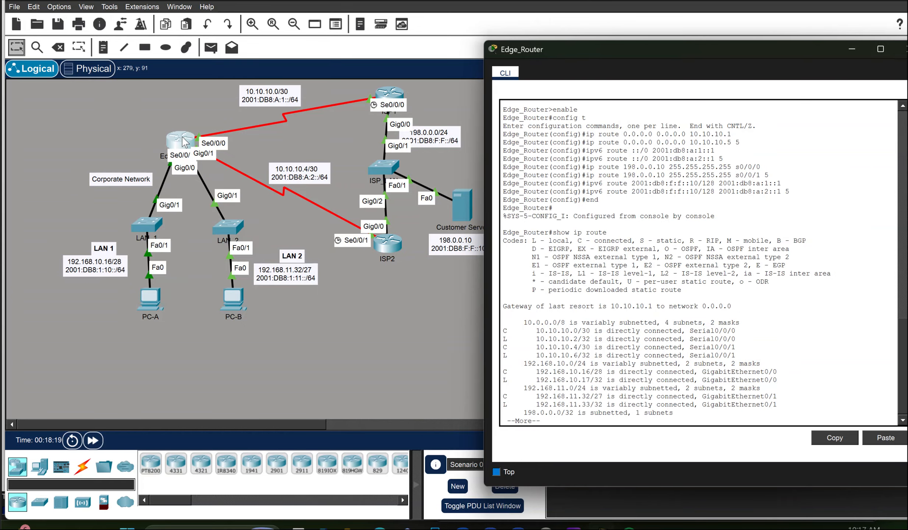
key("Return")
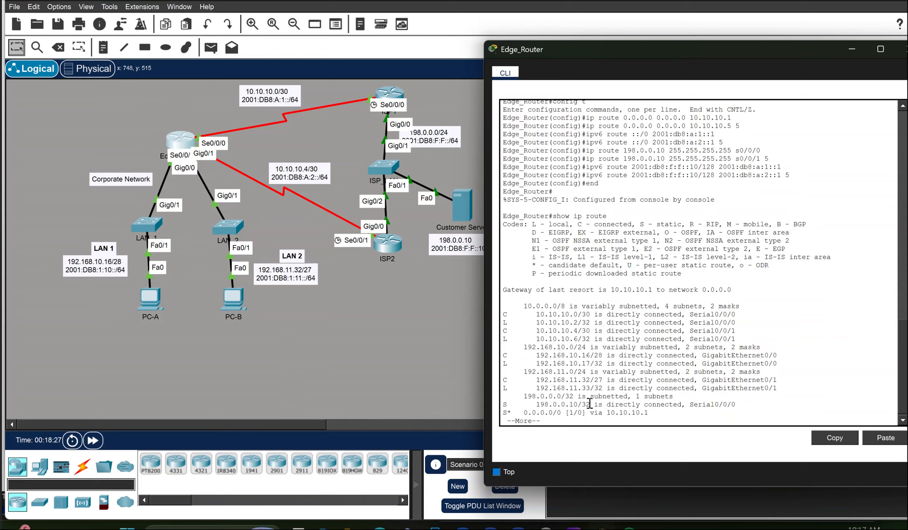
Examine the 198.0.0.10/32 host route and the default route's next hop in Edge_Router's IPv4 table, and finish the listing
mouse_move(589, 404)
left_mouse_down()
mouse_move(570, 404)
mouse_move(582, 403)
left_mouse_up()
left_click_drag(535, 403, 736, 404)
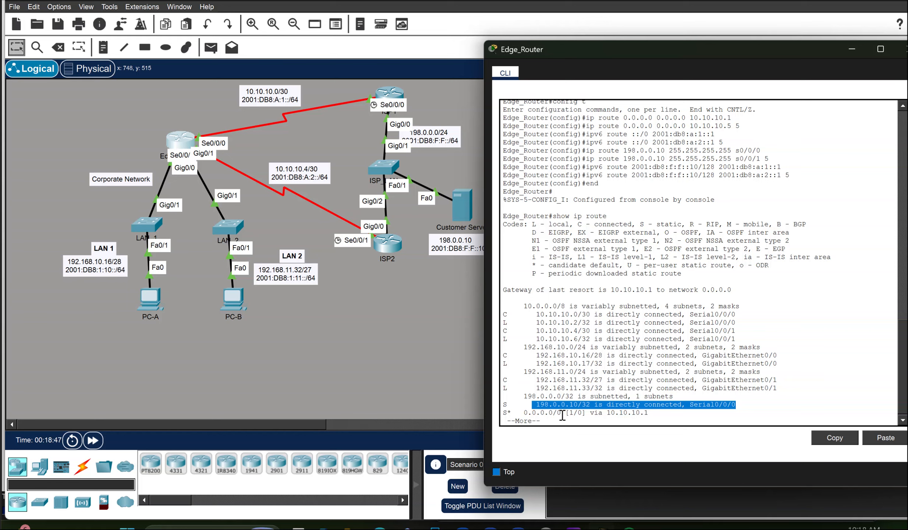
left_click_drag(607, 412, 649, 413)
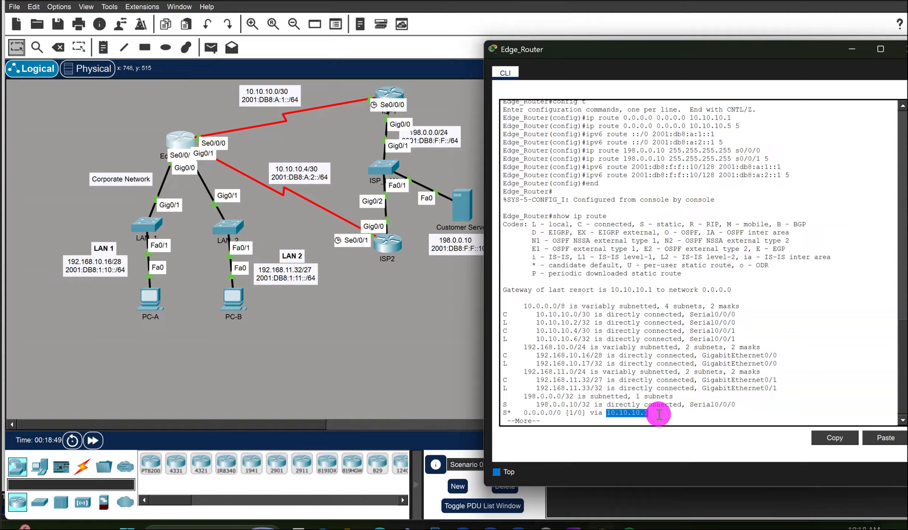
key("space")
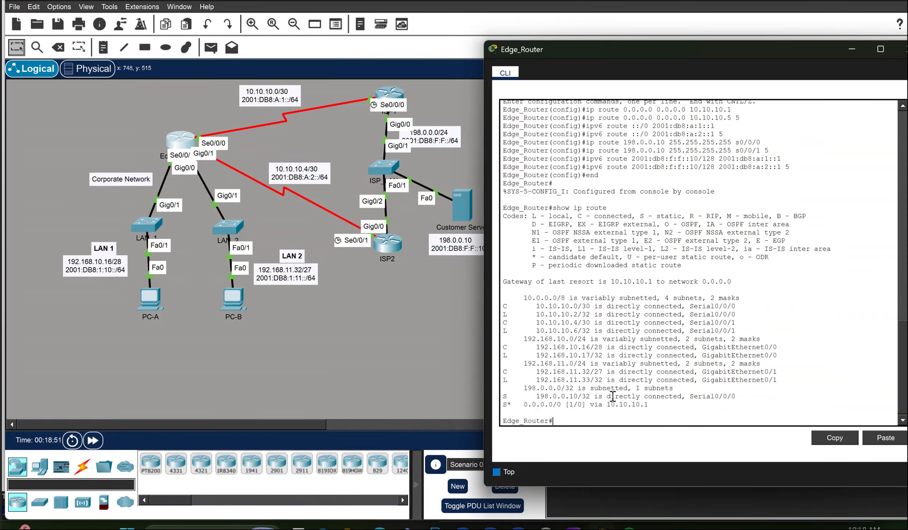
Display Edge_Router's IPv6 routing table with show ipv6 route and advance through the listing to the end
type("show ipv6 route")
key("Return")
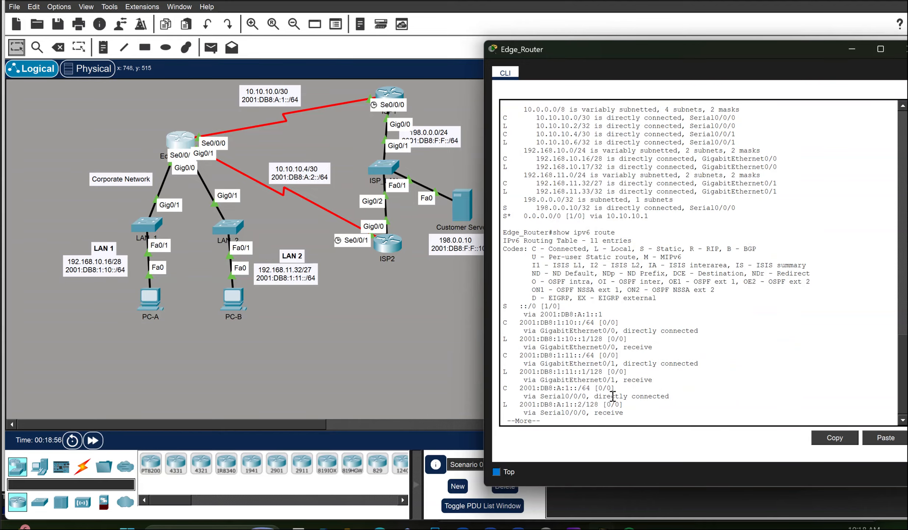
key("Return")
key("Return")
key("Return")
key("Return")
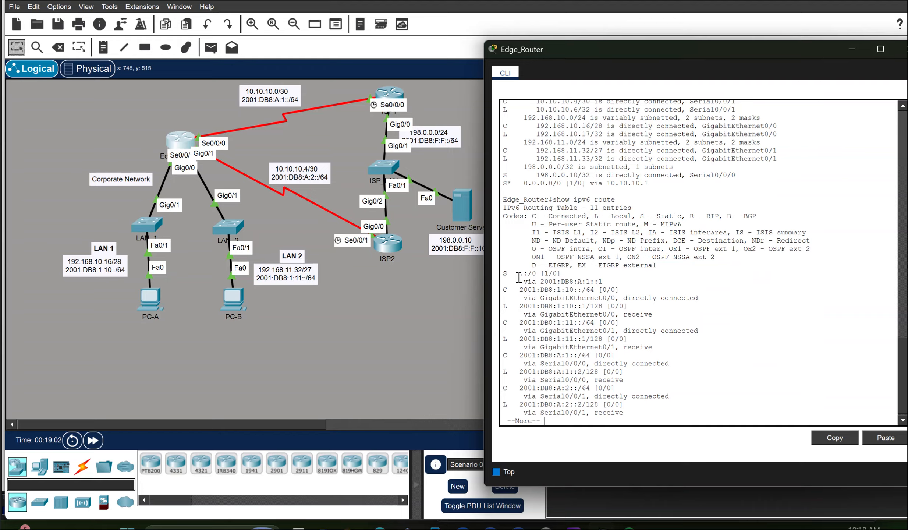
key("Return")
key("Return")
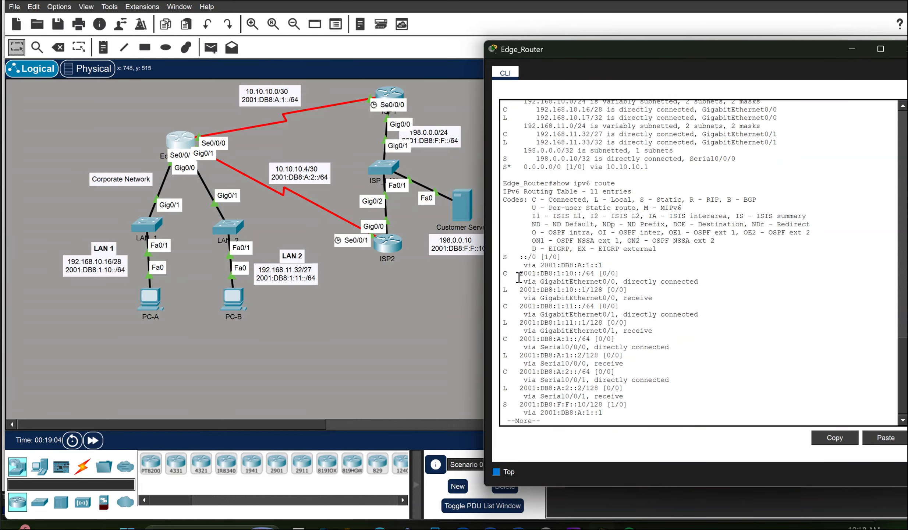
key("Return")
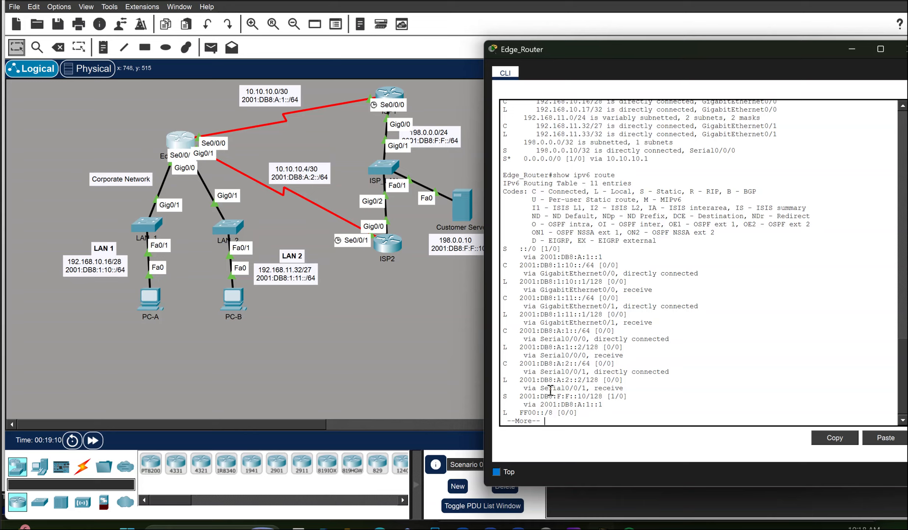
key("Return")
key("Return")
key("Return")
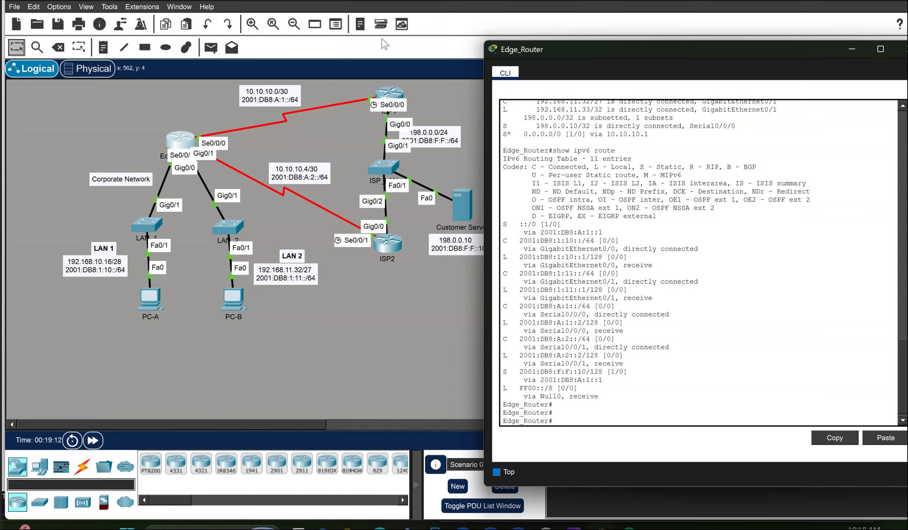
Display ISP1's IPv6 routing table with show ipv6 route
left_click(391, 97)
type("show ipv6 r")
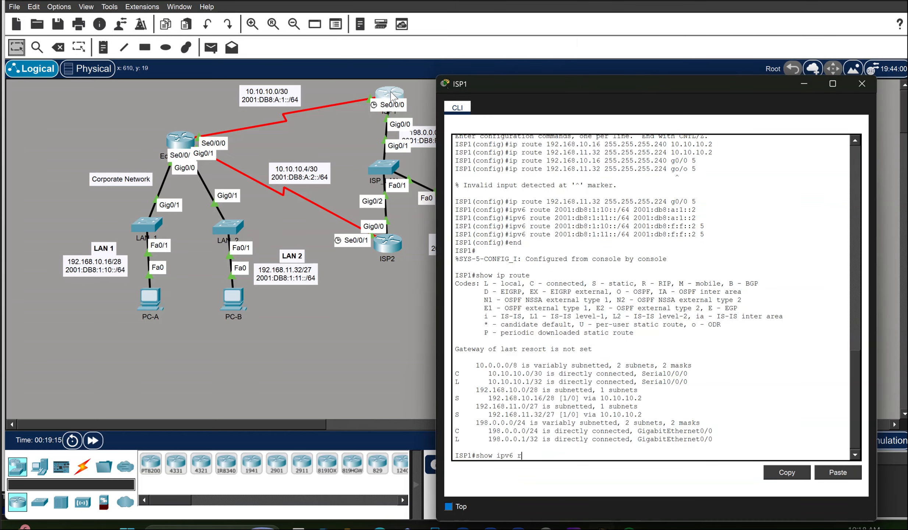
type("oute")
key("Return")
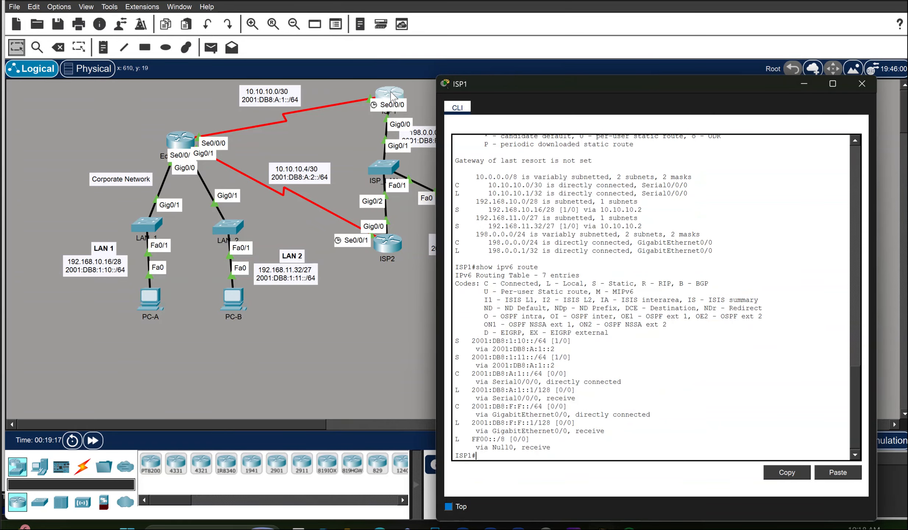
key("Return")
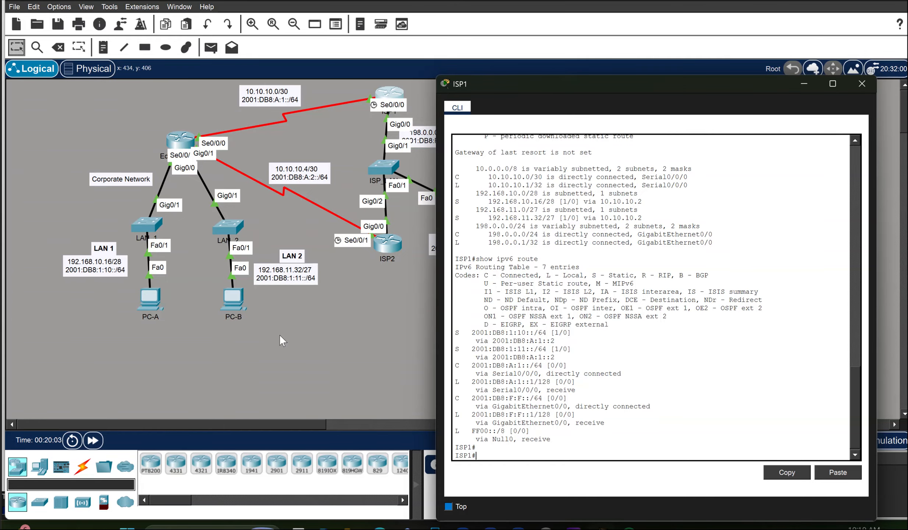
Ping the customer server at 198.0.0.10 from PC-A's Command Prompt
left_click(142, 305)
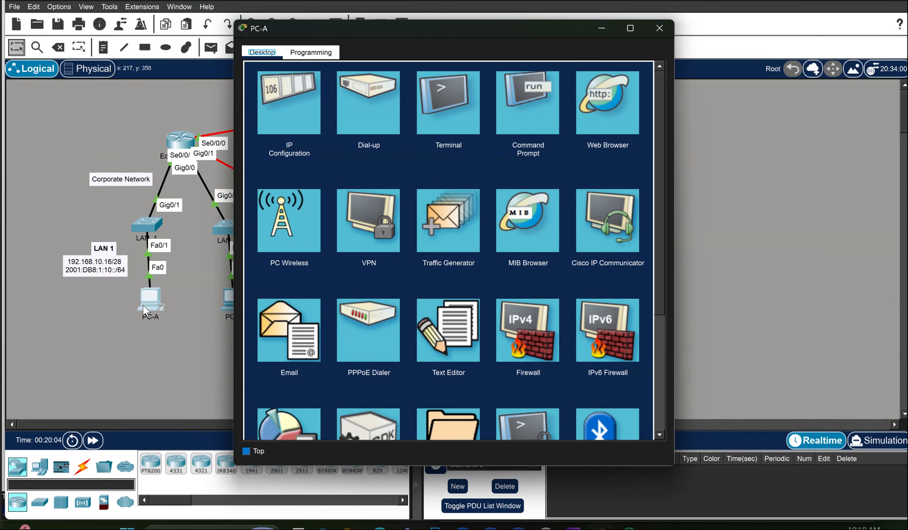
left_click(525, 108)
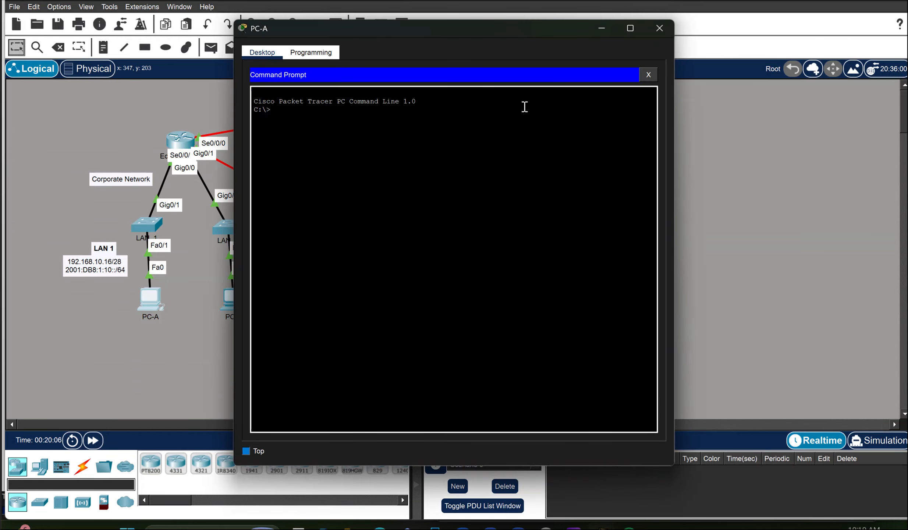
type("ping ")
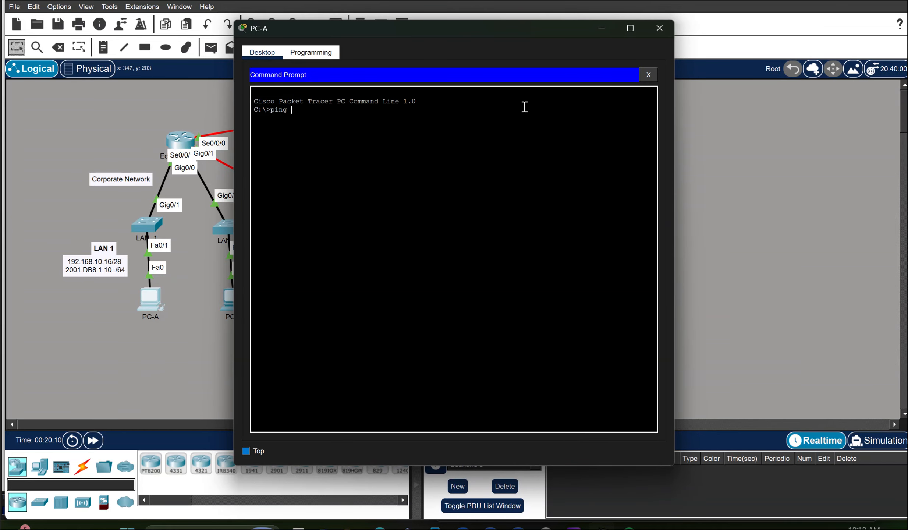
type("198.0.0.0")
key("BackSpace")
type("10")
key("Return")
left_click_drag(494, 39, 754, 49)
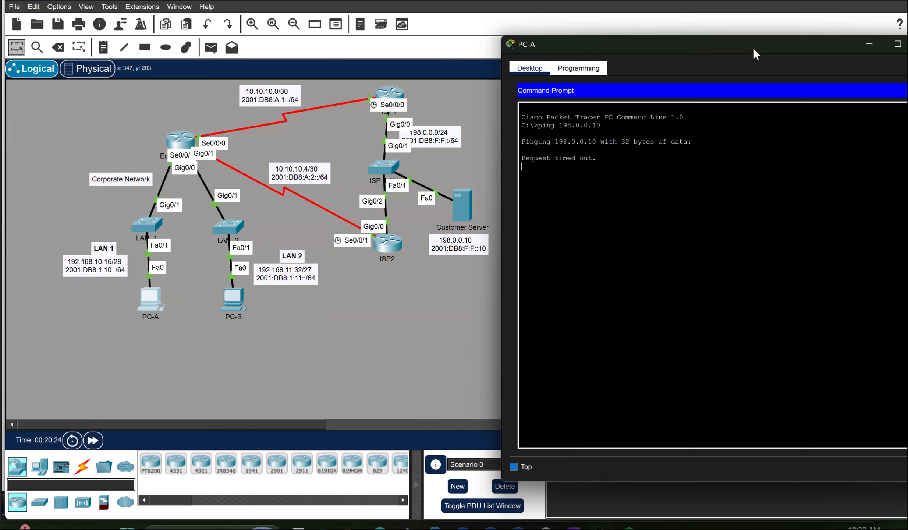
Ping the customer server's IPv6 address 2001:db8:f:f::10 from PC-B's Command Prompt
left_click(234, 302)
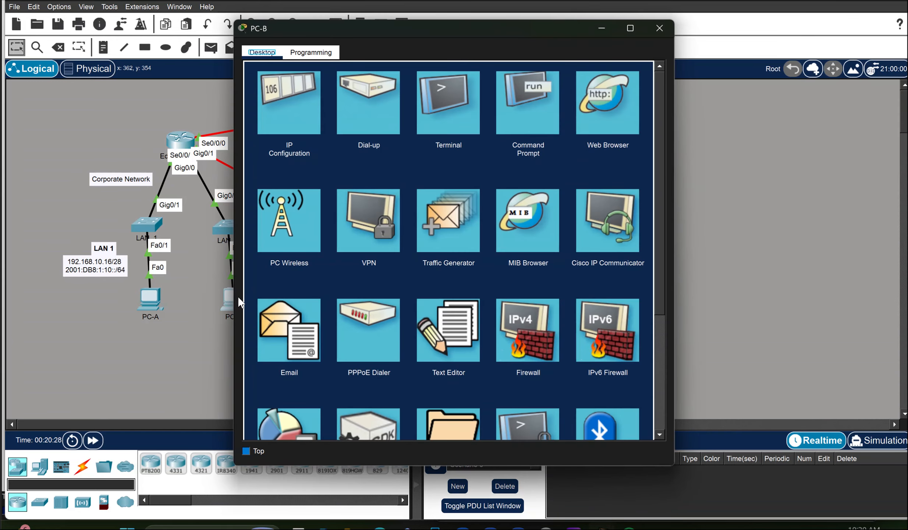
left_click(532, 102)
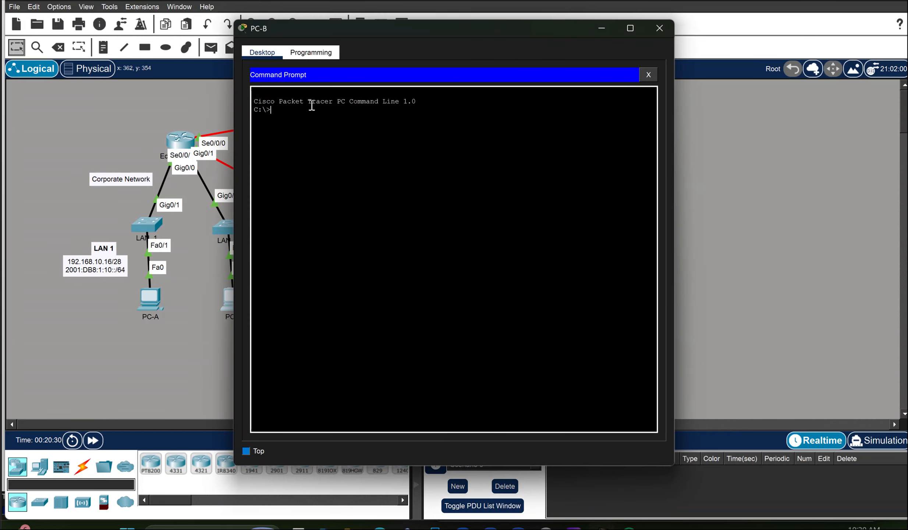
type("ping")
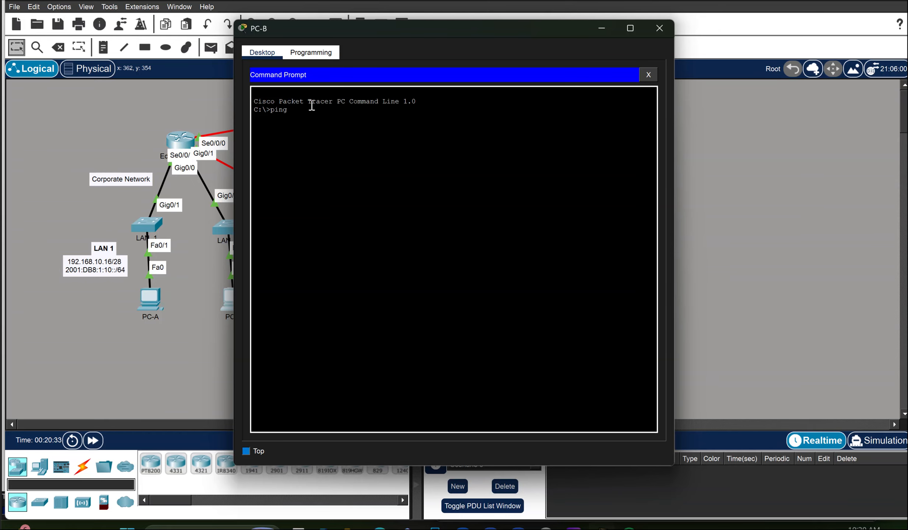
type(" 2001:db8:f:f::10")
key("Return")
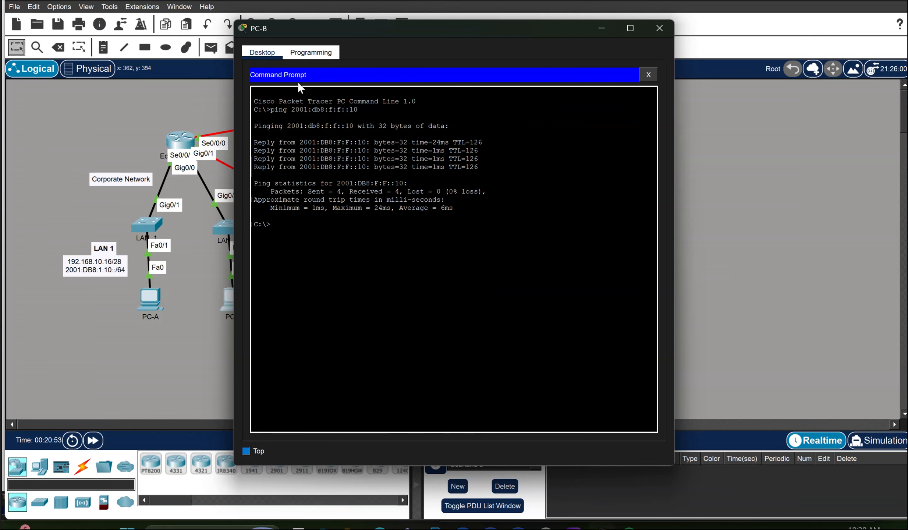
Trace the IPv4 route from PC-A to the customer server with tracert 198.0.0.10
left_click(151, 303)
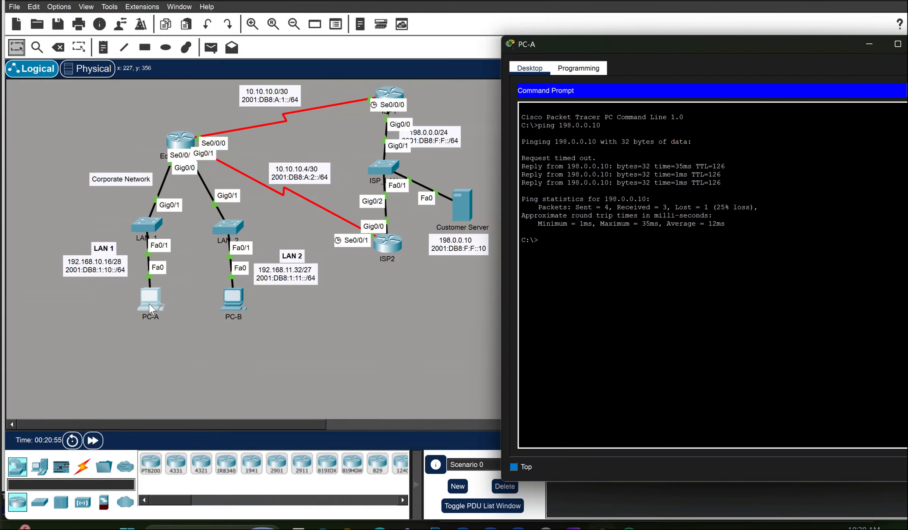
key("Up")
key("Left")
key("Left")
key("Left")
key("Left")
key("Left")
key("Left")
key("BackSpace")
key("BackSpace")
key("BackSpace")
key("BackSpace")
key("BackSpace")
type("tracert")
key("Return")
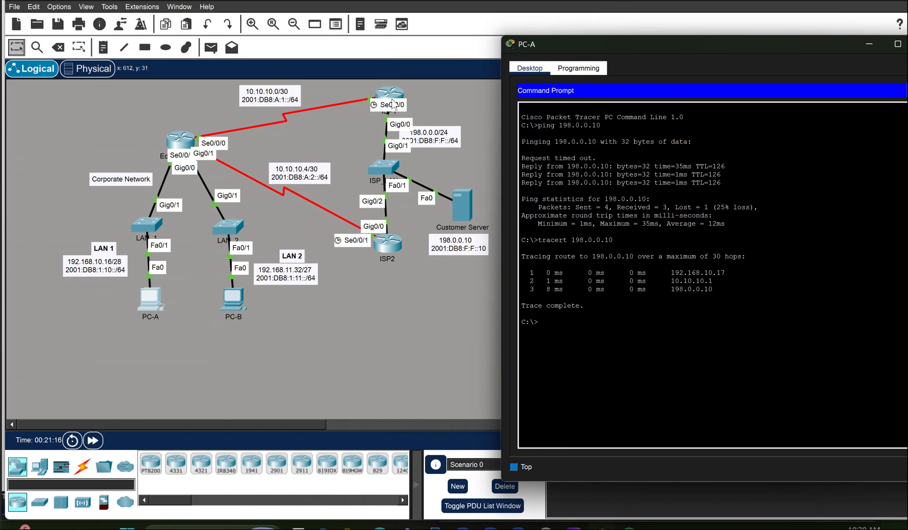
Trace the IPv6 route from PC-B to the customer server with tracert 2001:db8:f:f::10
left_click(225, 299)
key("Up")
key("Left")
key("Left")
key("Left")
key("Left")
key("Left")
key("Left")
key("Left")
key("Left")
key("Left")
key("Left")
key("Left")
key("Left")
key("Left")
key("Left")
key("BackSpace")
key("BackSpace")
key("BackSpace")
key("BackSpace")
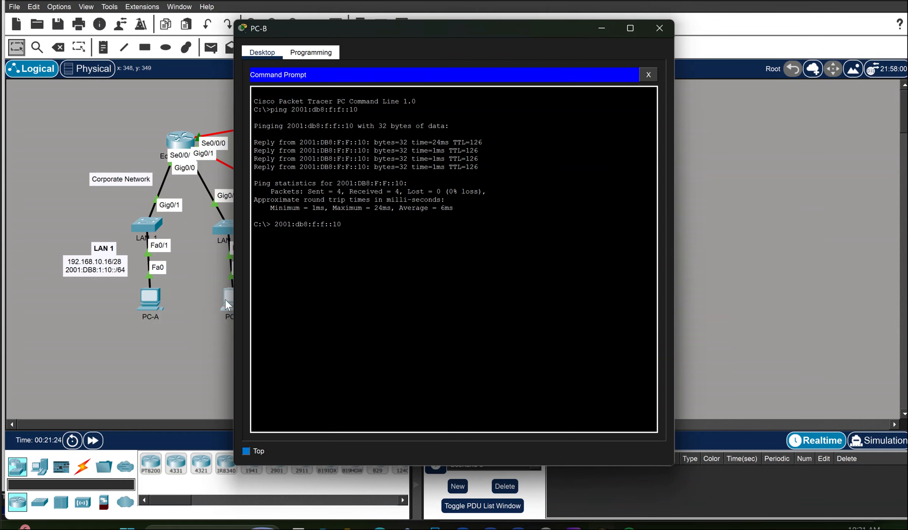
type("tracert")
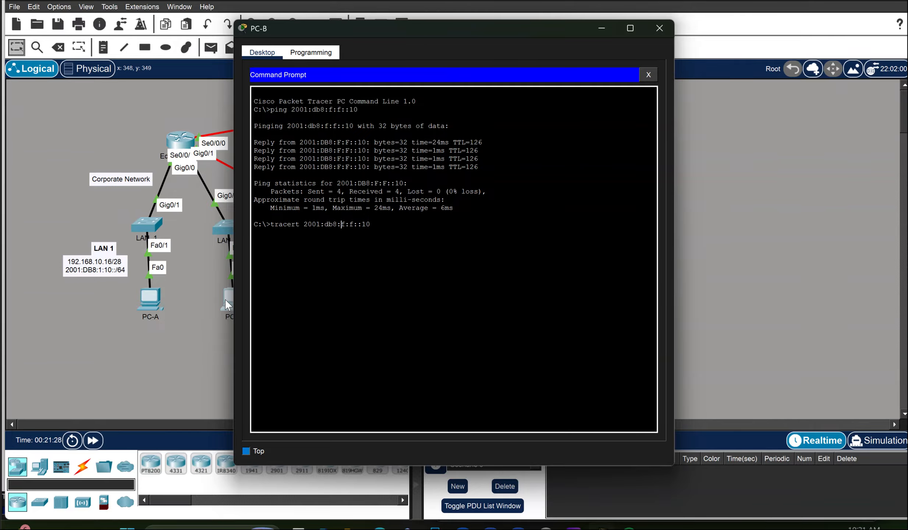
key("Return")
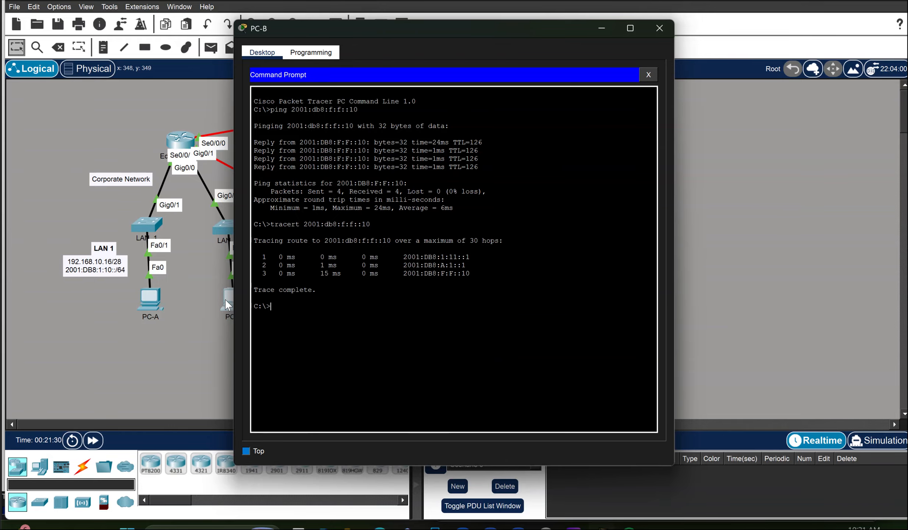
left_click_drag(383, 32, 498, 52)
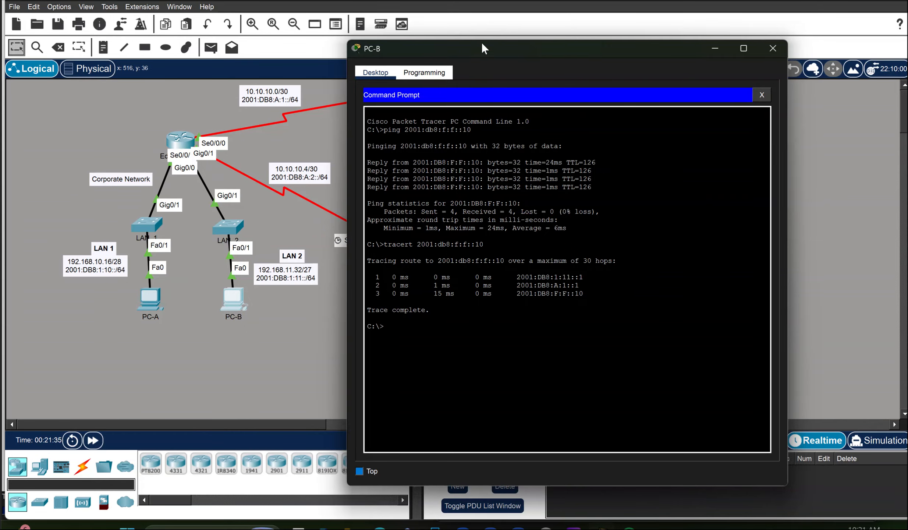
left_click_drag(481, 42, 651, 42)
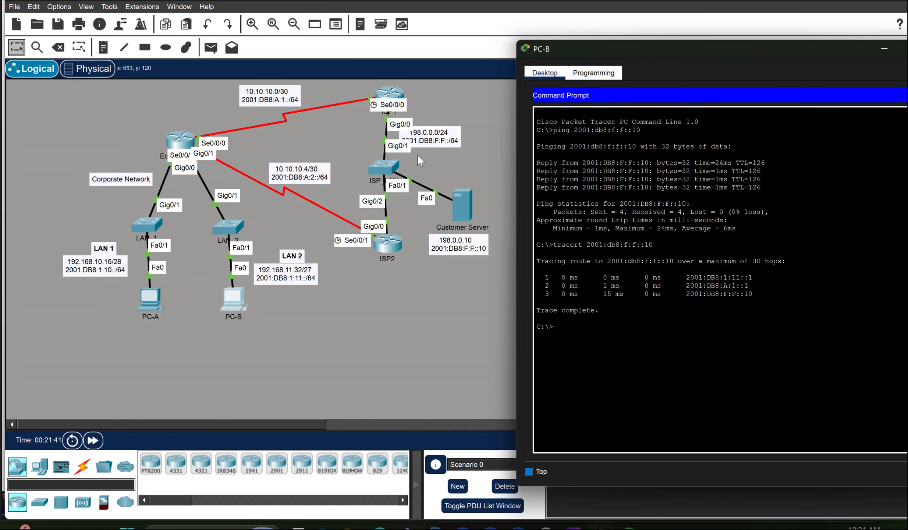
Shut down interface s0/0/0 on ISP1 and end configuration mode
left_click(180, 142)
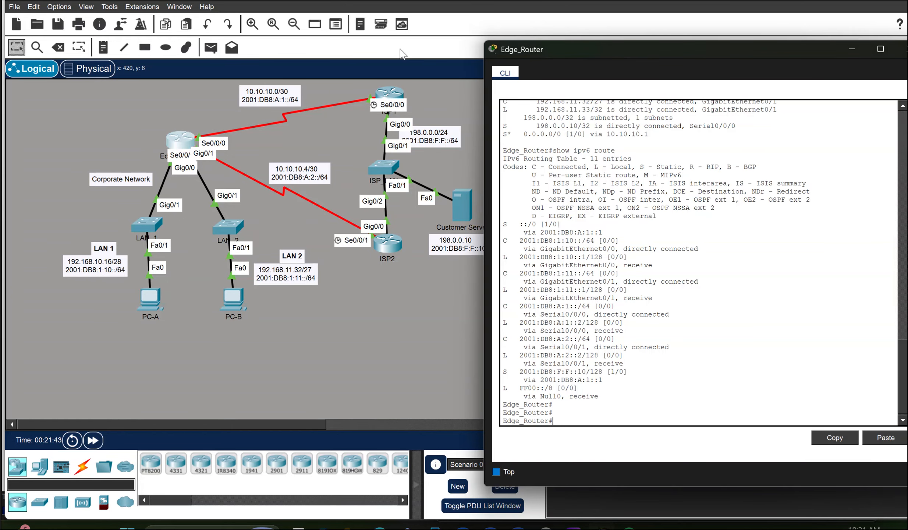
left_click(397, 97)
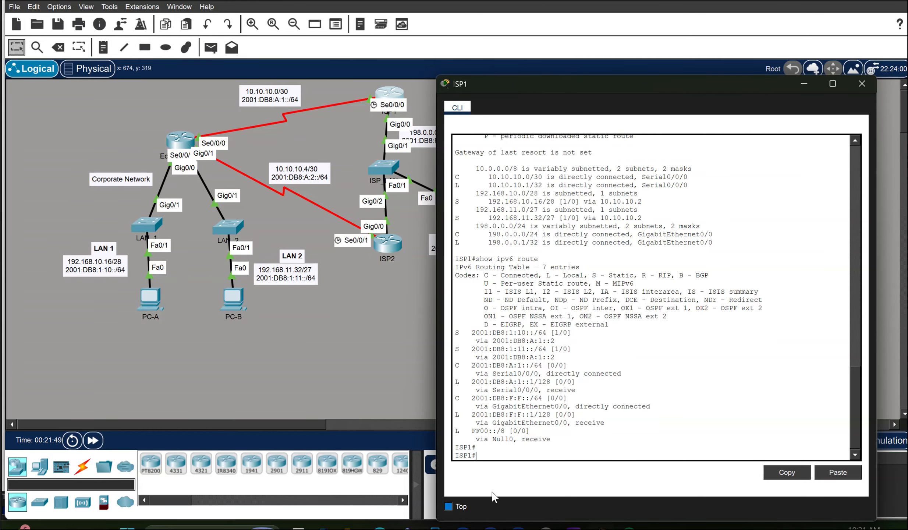
type("nfig t")
key("Return")
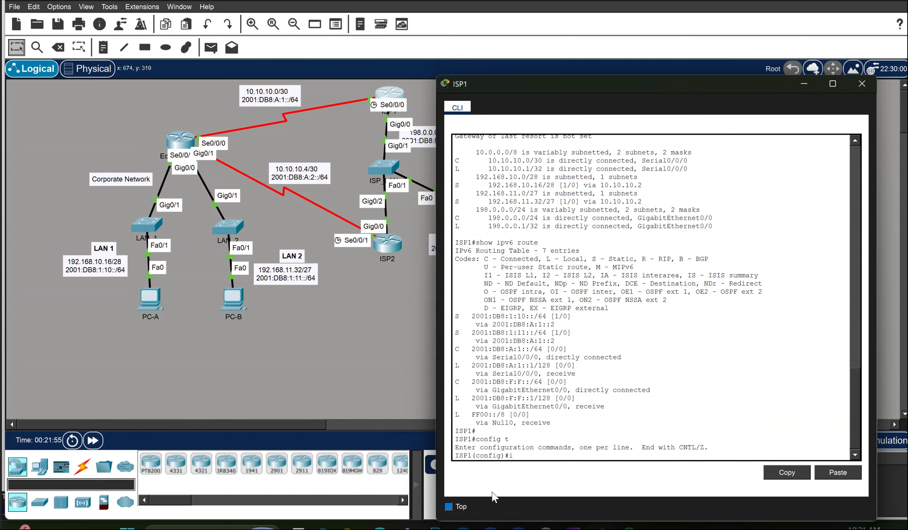
type("int s0/0/0")
key("Return")
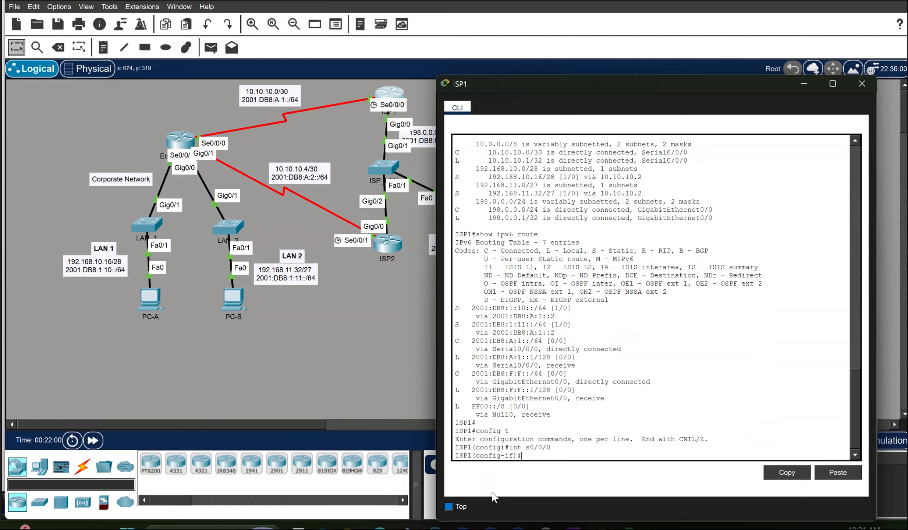
type("shutdown")
key("Return")
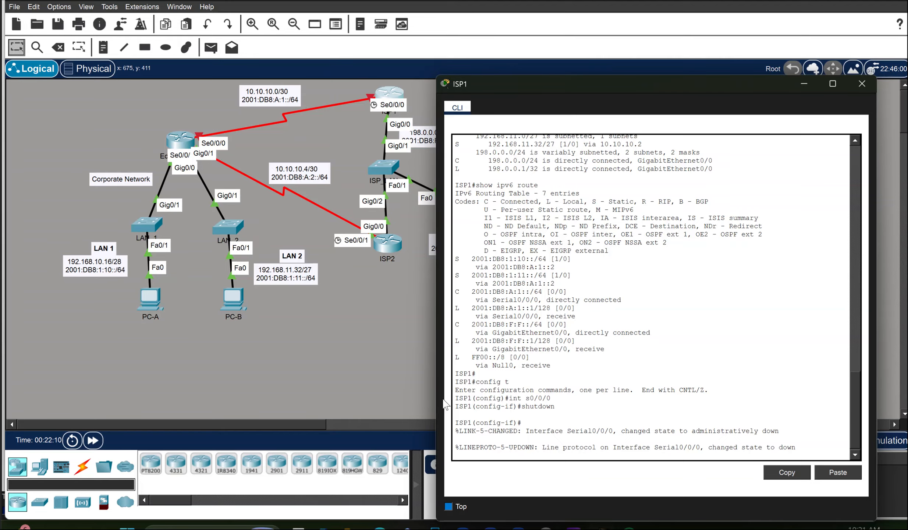
key("Return")
type("end")
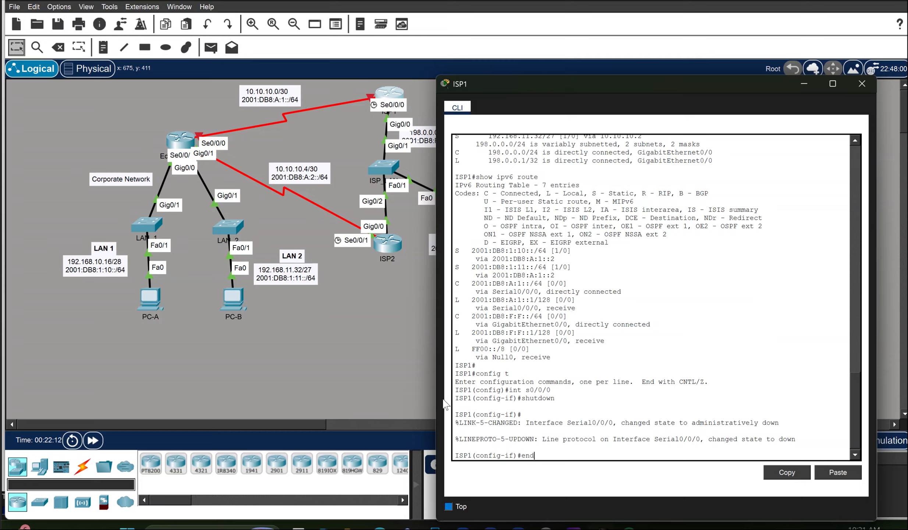
key("Return")
Display ISP1's IPv4 routing table with show ip route and compare its static routes with the earlier listing
type("config t")
key("Up")
key("Up")
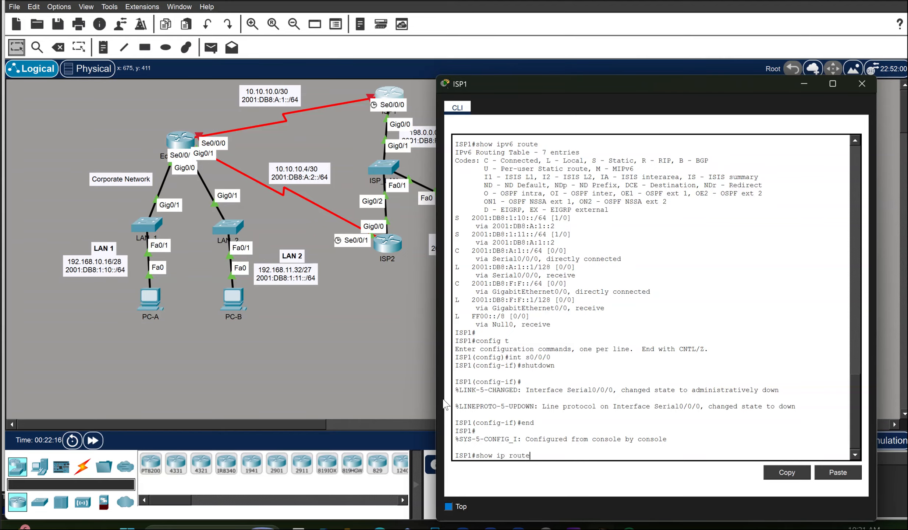
key("Return")
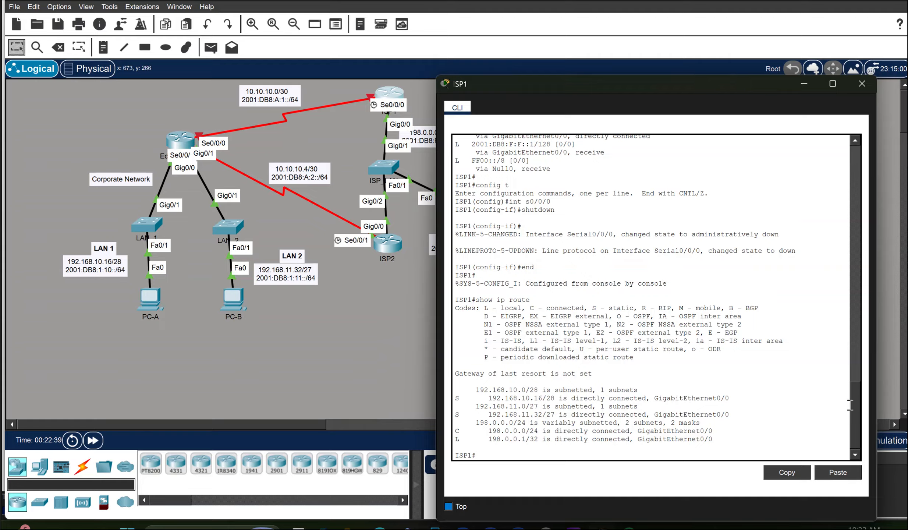
left_click(853, 365)
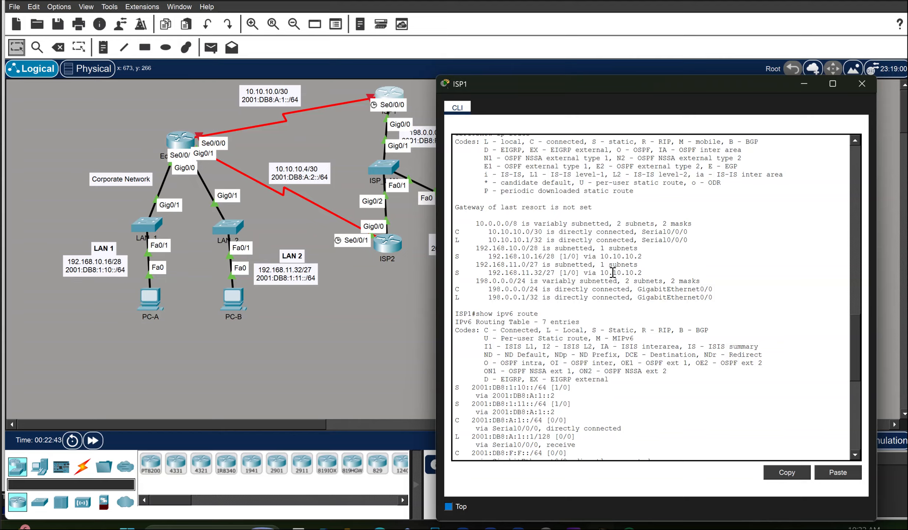
Display Edge_Router's IPv4 routing table with show ip route and examine its gateway of last resort and static routes
left_click(179, 143)
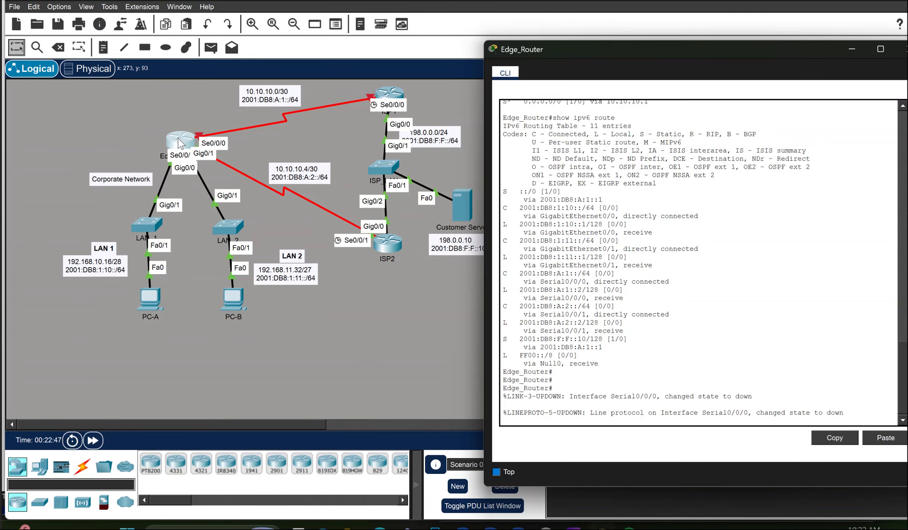
key("Return")
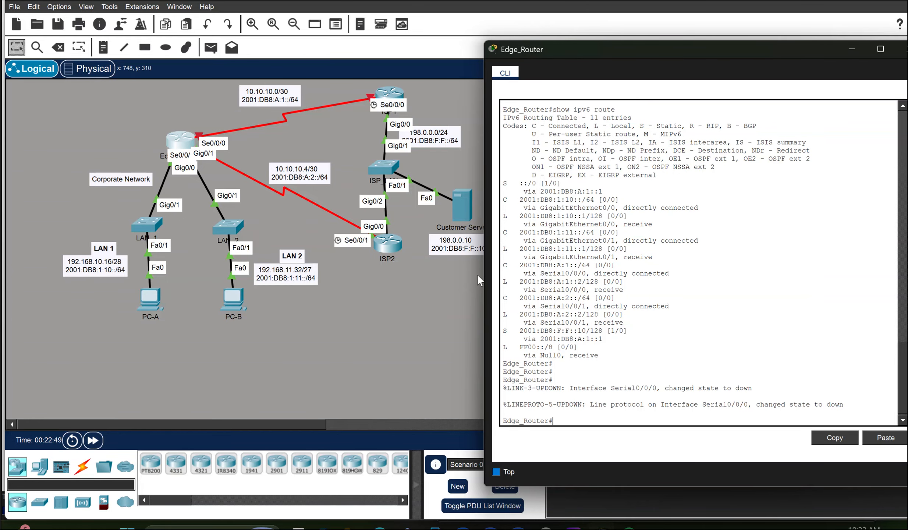
key("Up")
key("Up")
key("Return")
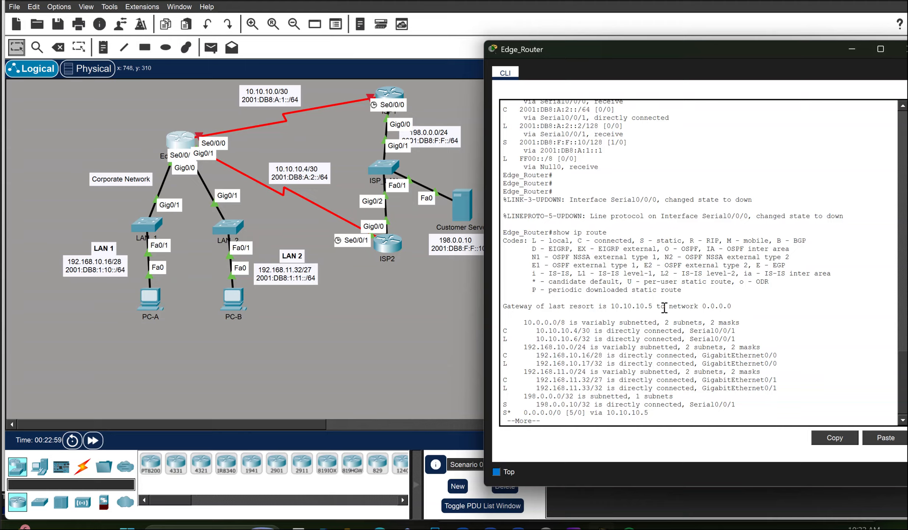
left_click_drag(613, 305, 647, 305)
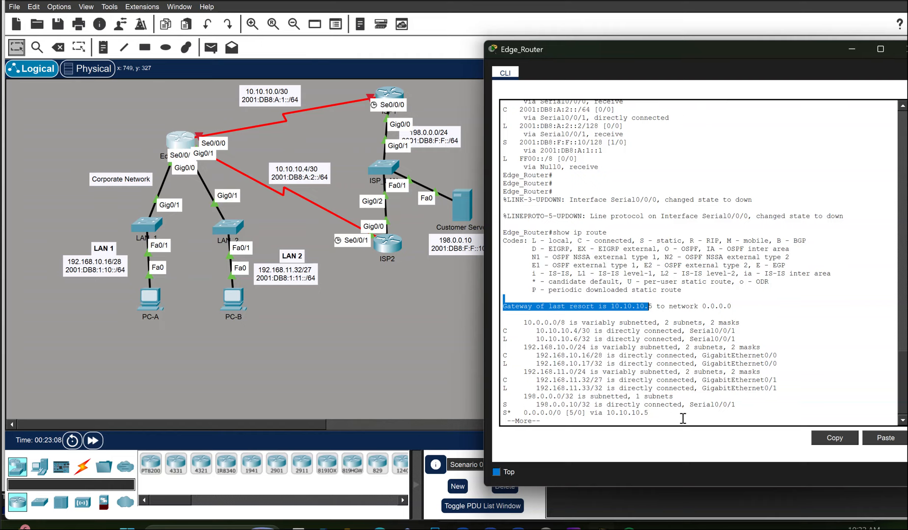
left_click(740, 404)
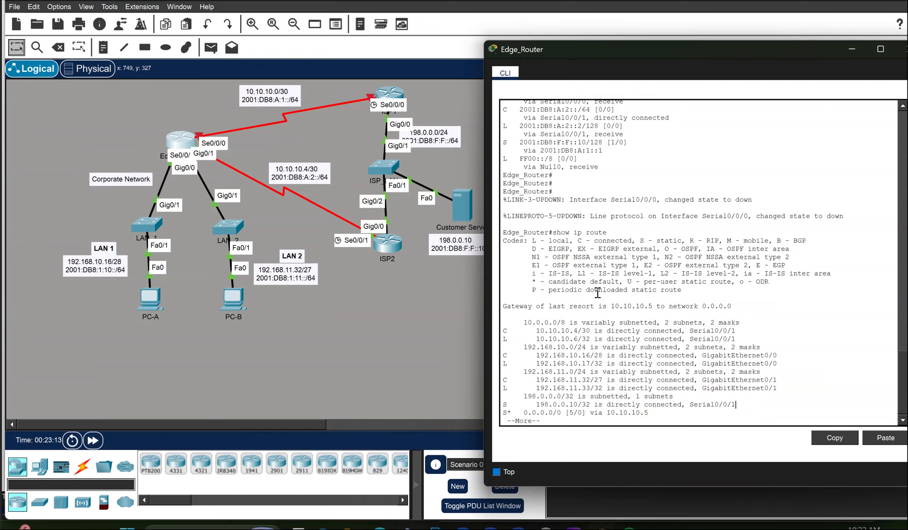
key("Return")
key("Return")
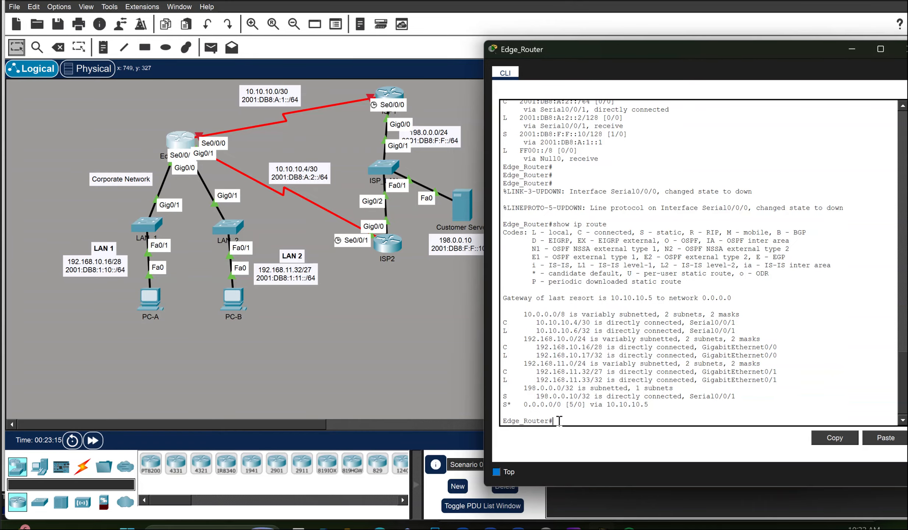
Display Edge_Router's IPv6 routing table with show ipv6 route to check its default and host routes
type("show ipv6 route")
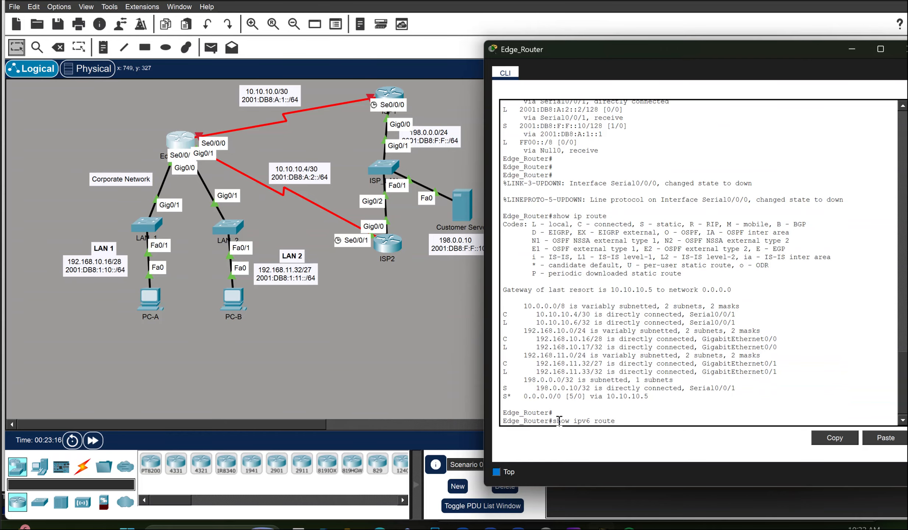
key("Return")
key("Return")
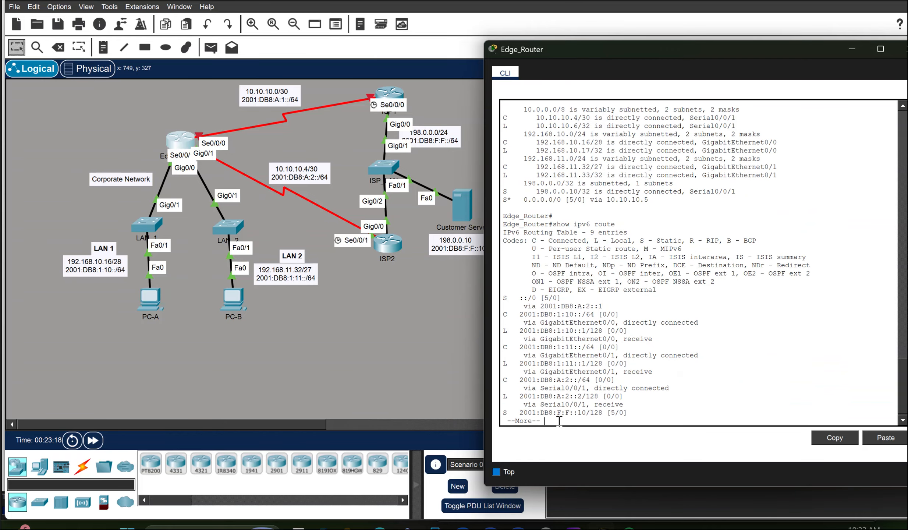
key("Return")
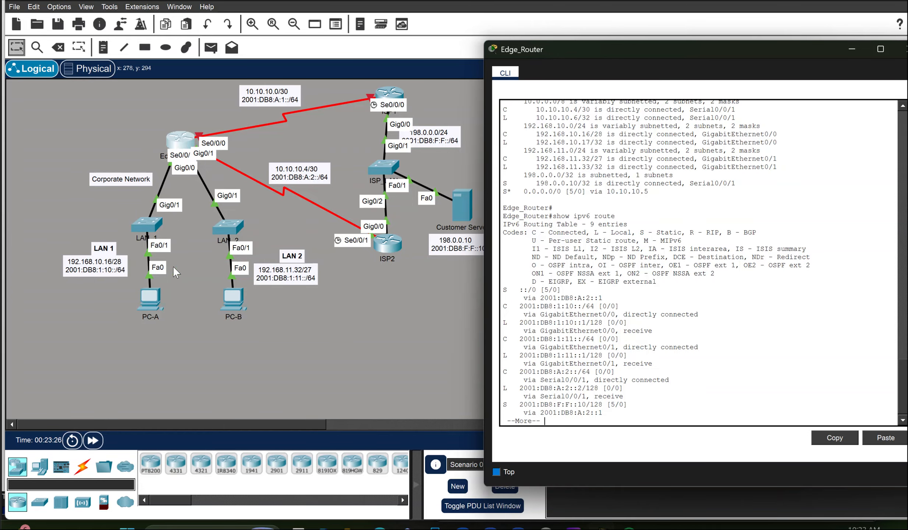
Run tracert 198.0.0.10 twice from PC-A and compare the second hop with the earlier trace
left_click(147, 309)
key("Up")
key("Return")
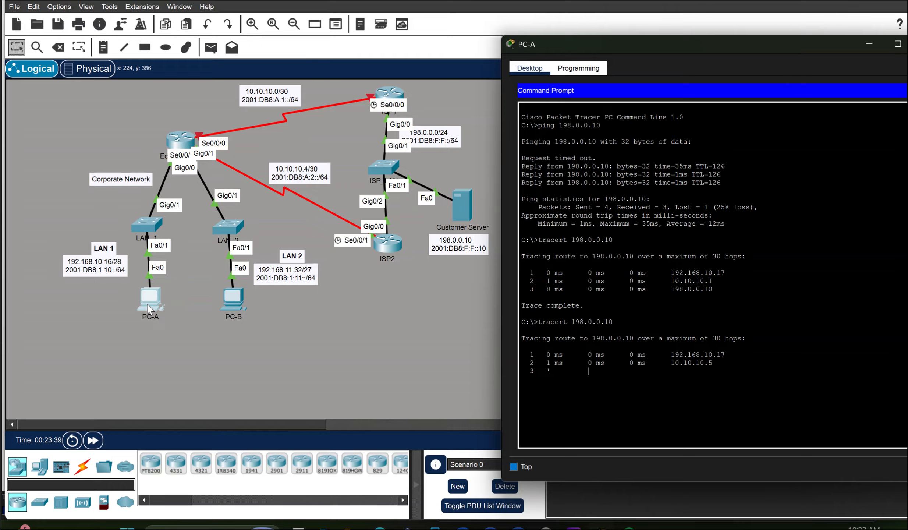
key("Up")
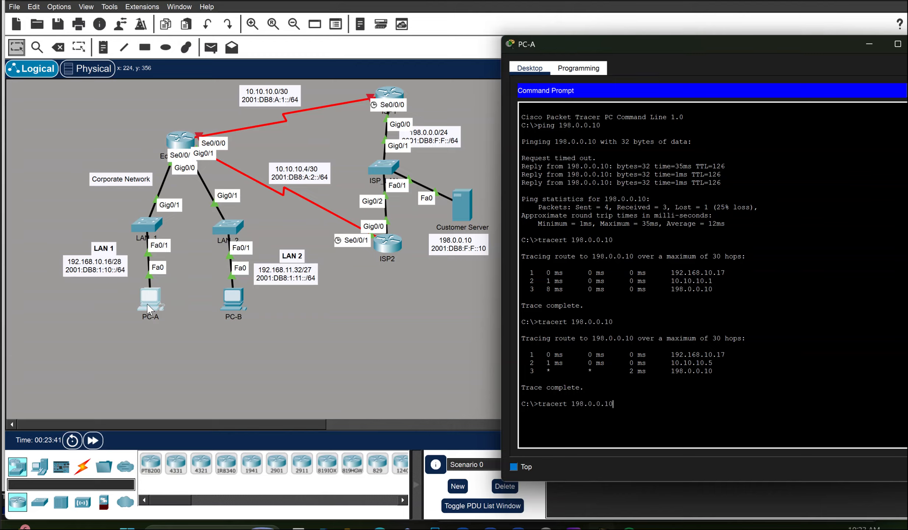
key("Return")
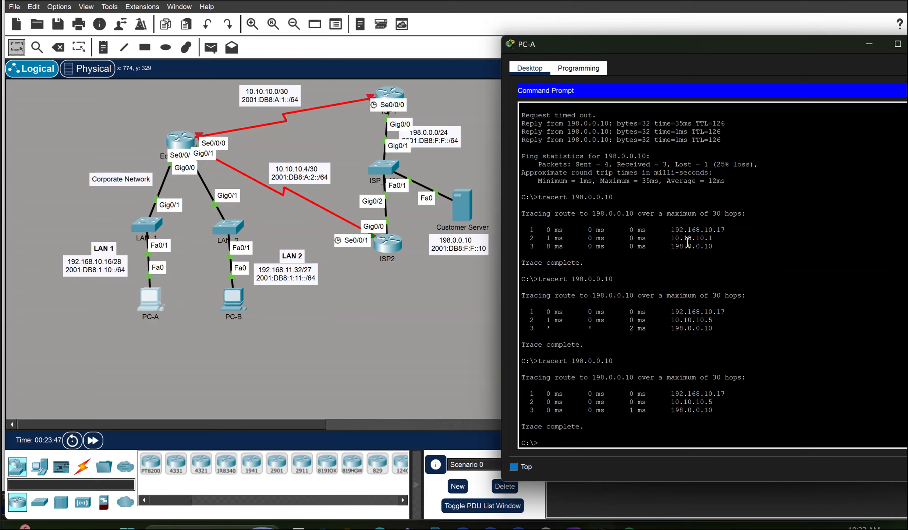
left_click_drag(714, 239, 667, 239)
left_click_drag(713, 401, 667, 401)
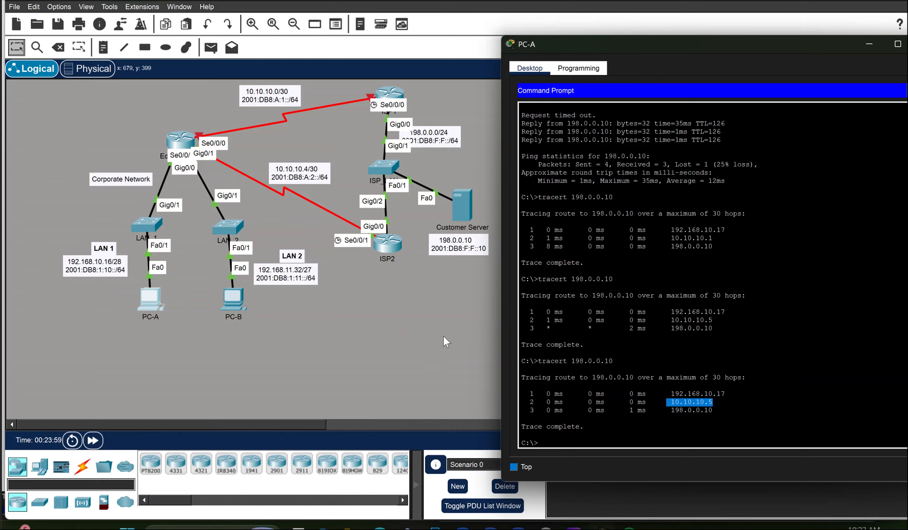
Trace the IPv6 failover path from PC-B to the customer server with tracert 2001:db8:f:f::10
left_click(229, 308)
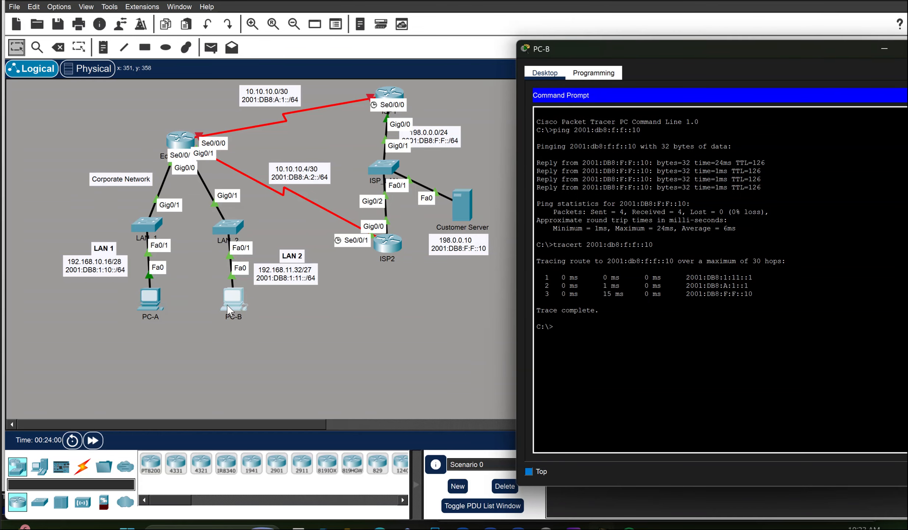
key("Up")
key("Return")
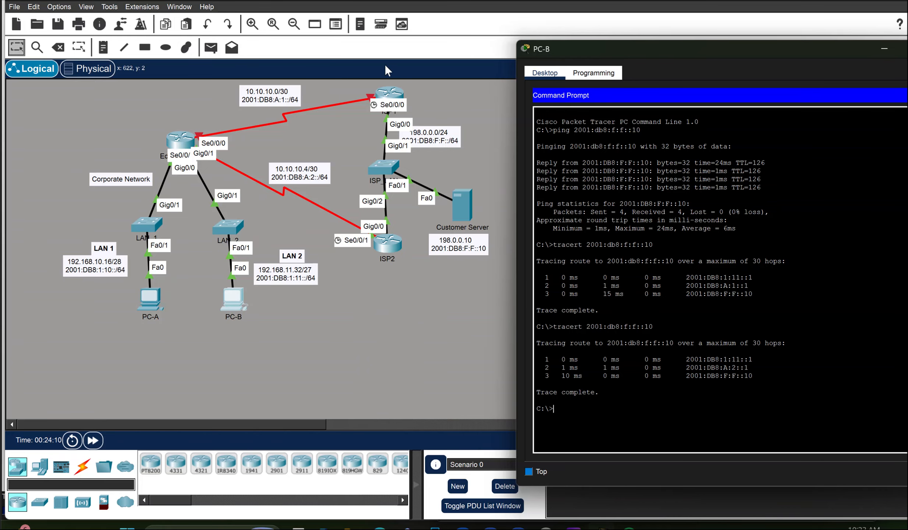
Re-enable interface s0/0/0 on ISP1 with no shutdown and end configuration mode
left_click(389, 91)
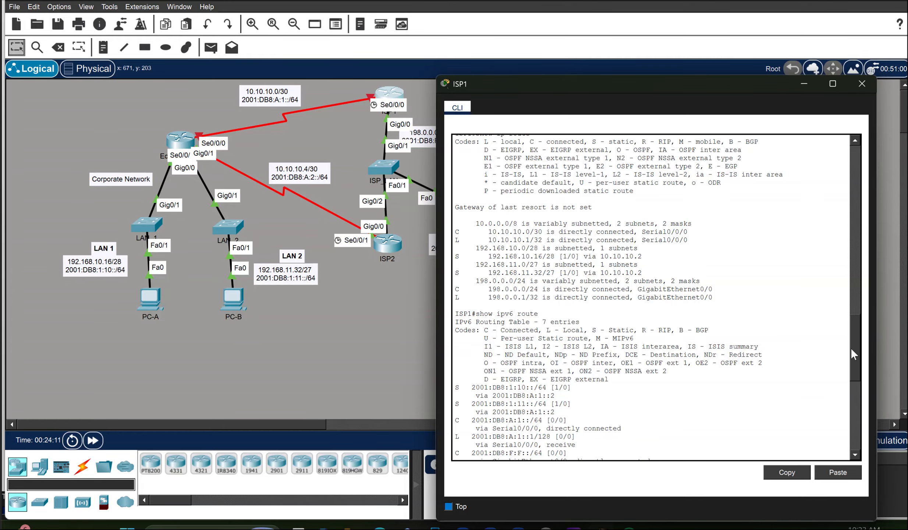
left_click_drag(856, 356, 841, 430)
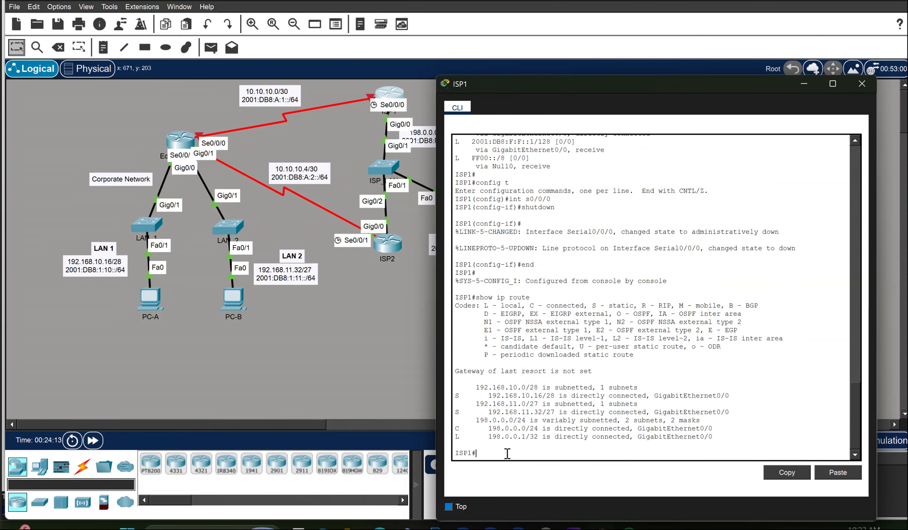
type("confi t")
key("Return")
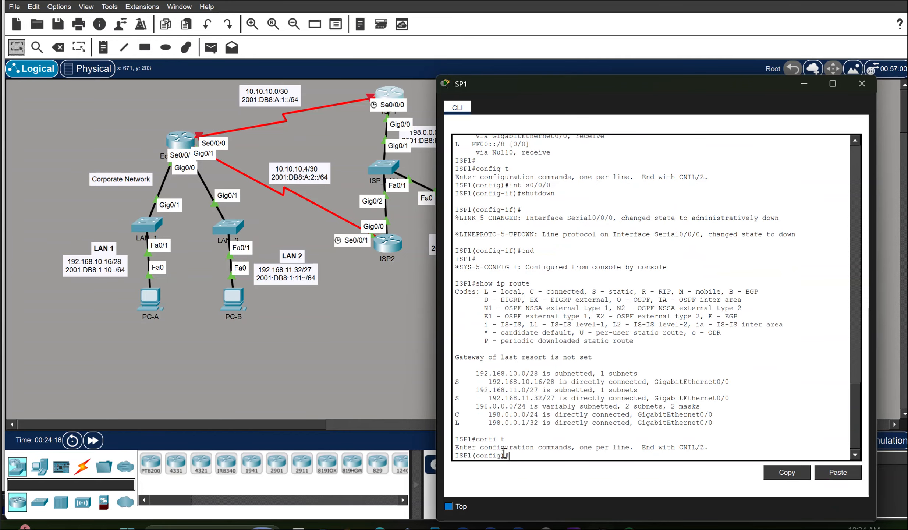
type("int s0/0/0")
key("Return")
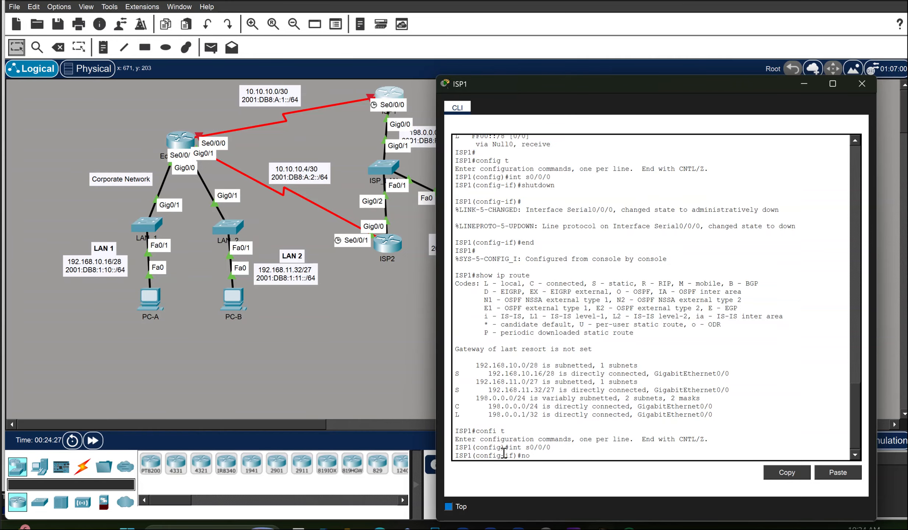
type("no shutdown")
key("Return")
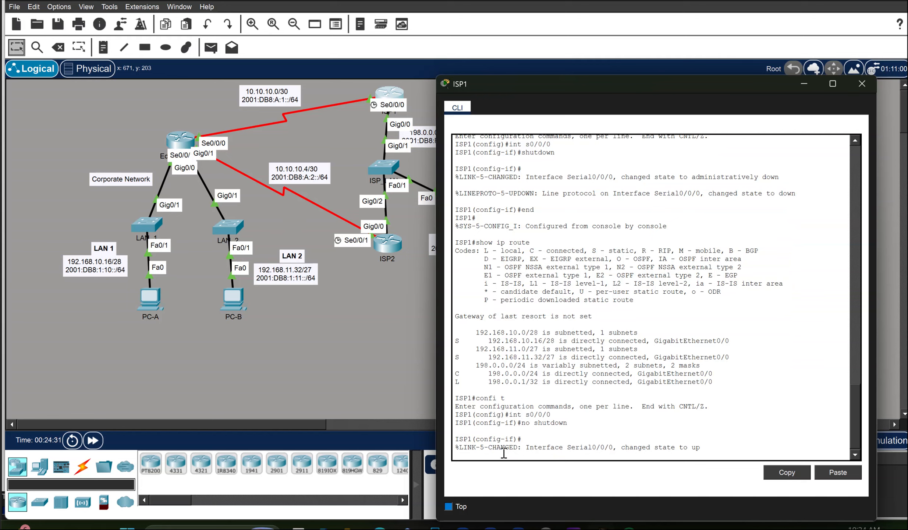
key("Return")
key("Return")
type("end")
key("Return")
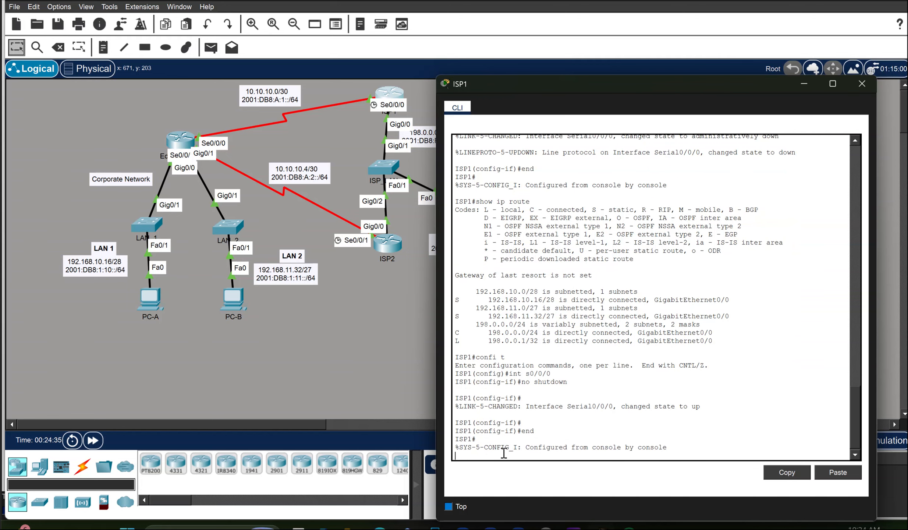
Display ISP1's IPv4 routing table with show ip route, repeating the command once the serial link's line protocol is up
key("Up")
key("Up")
key("Up")
key("Down")
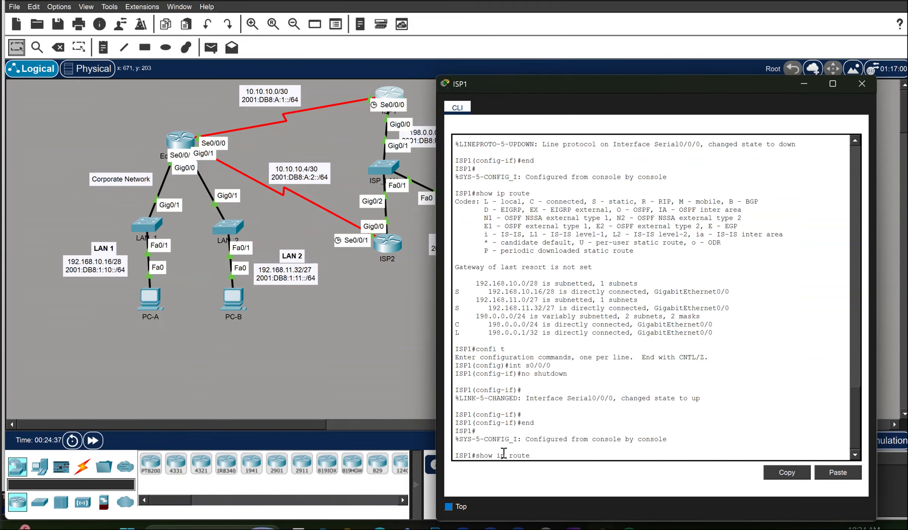
key("Return")
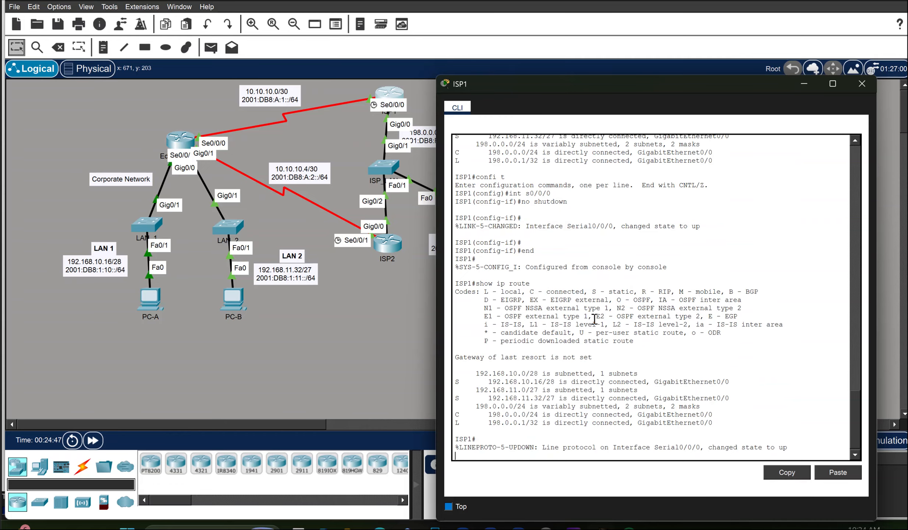
key("Up")
key("Return")
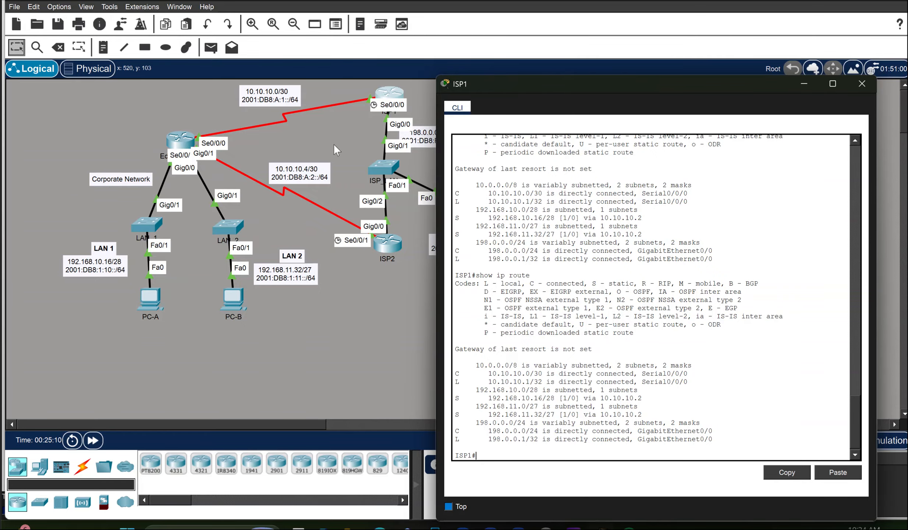
Finish the pending IPv6 listing on Edge_Router and display its IPv4 routing table with show ip route
left_click(178, 146)
key("Return")
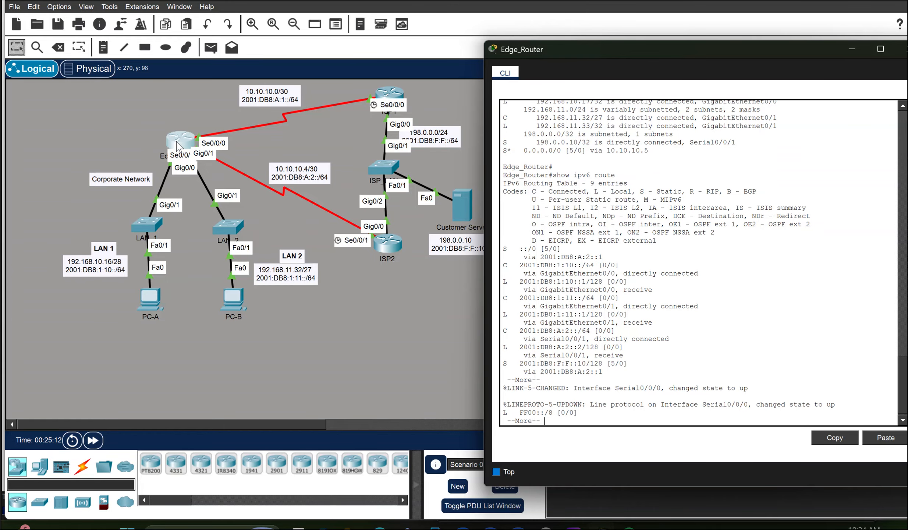
key("Return")
key("Up")
key("Up")
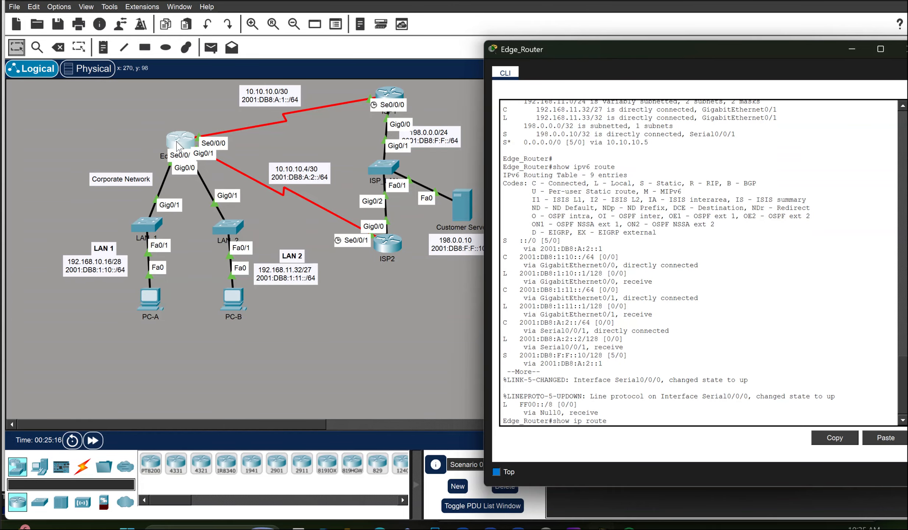
key("Return")
key("Return")
key("Return")
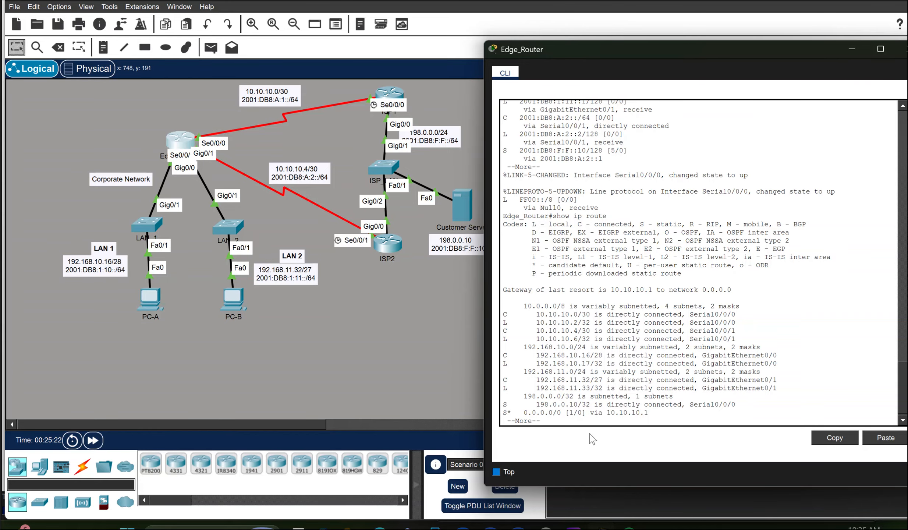
key("Return")
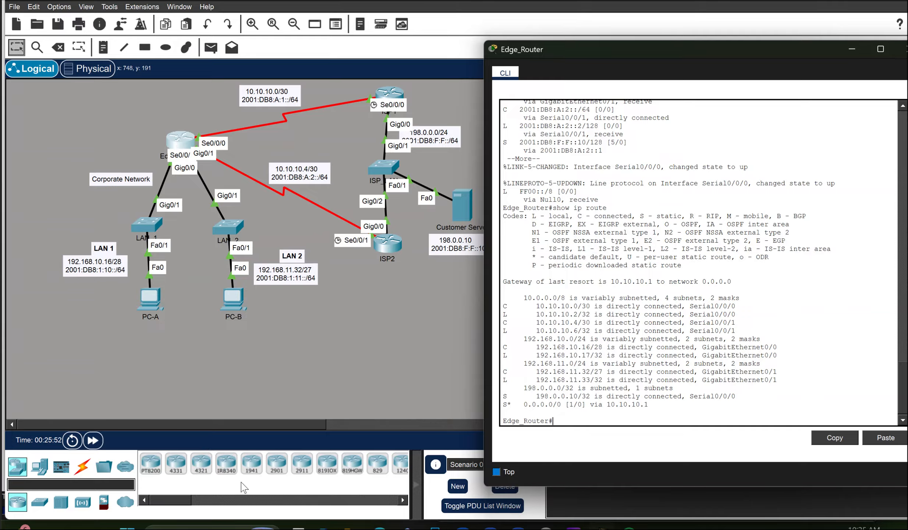
Trace the IPv4 route from PC-A over the restored primary link with tracert 198.0.0.10
left_click(150, 302)
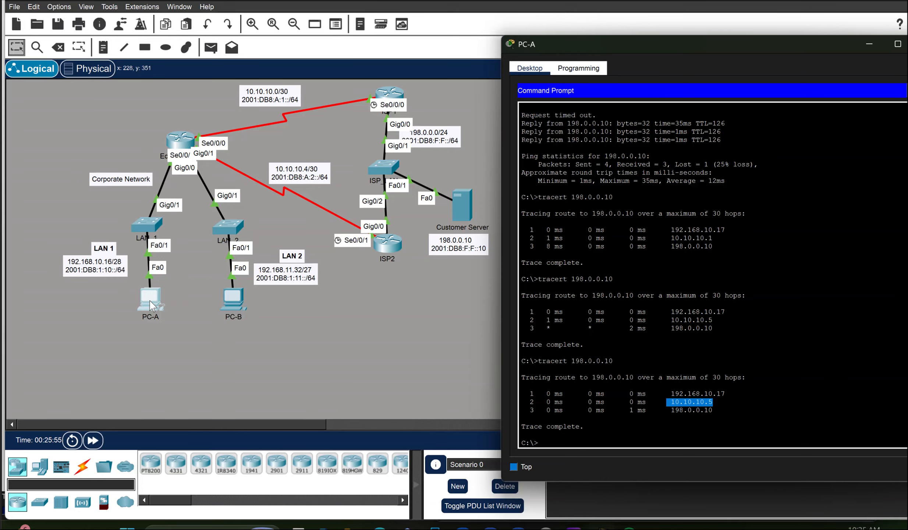
left_click(548, 442)
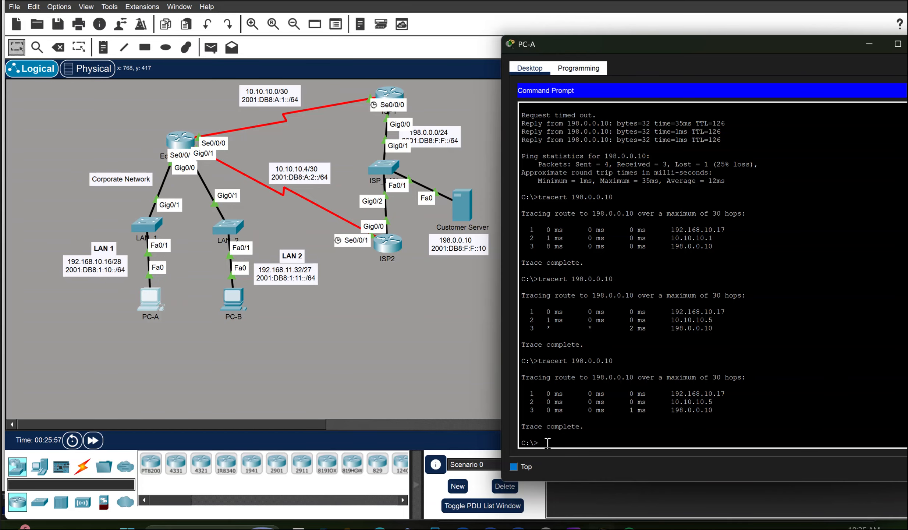
key("Up")
key("Return")
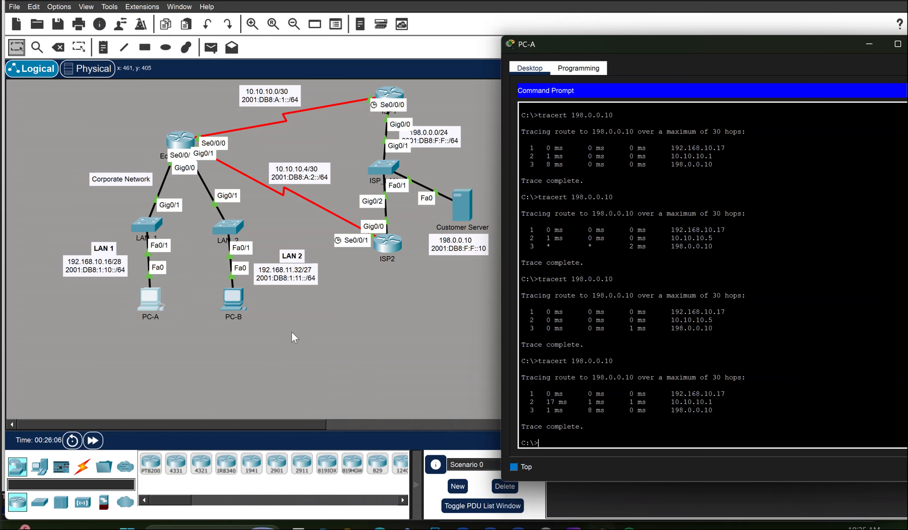
Trace the IPv6 route from PC-B over the restored primary link with tracert 2001:db8:f:f::10
left_click(230, 301)
key("Up")
key("Return")
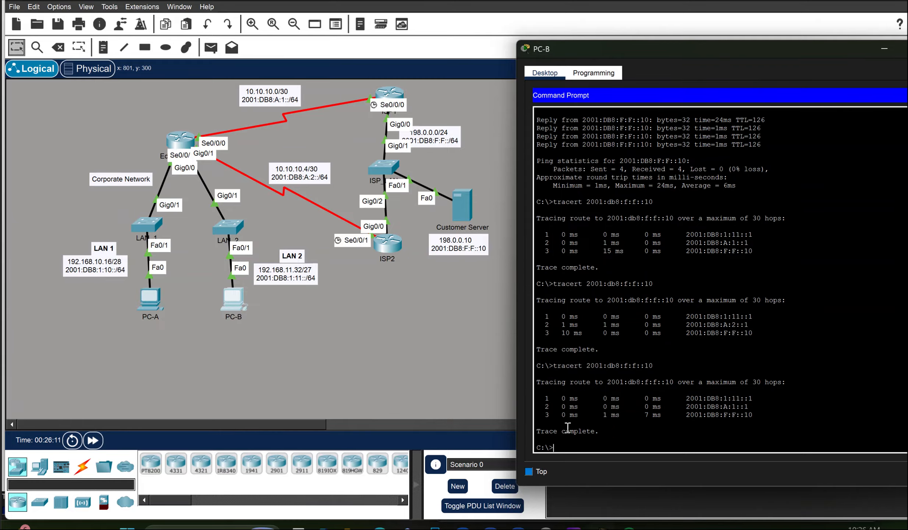